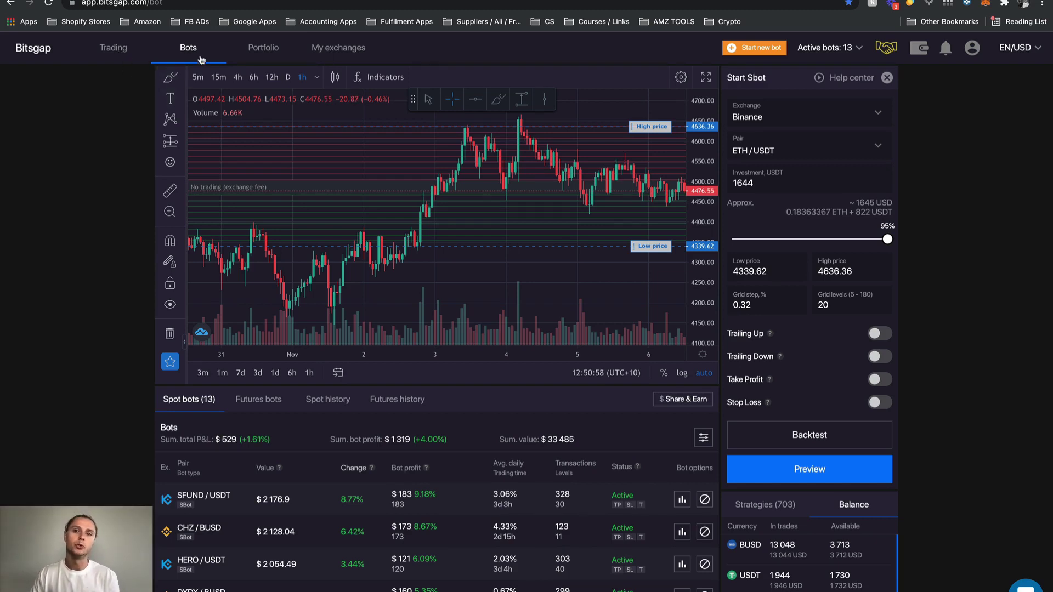
# On the Trading page, keep Binance and search pairs for 'eth/busd' without choosing one
pyautogui.click(113, 48)
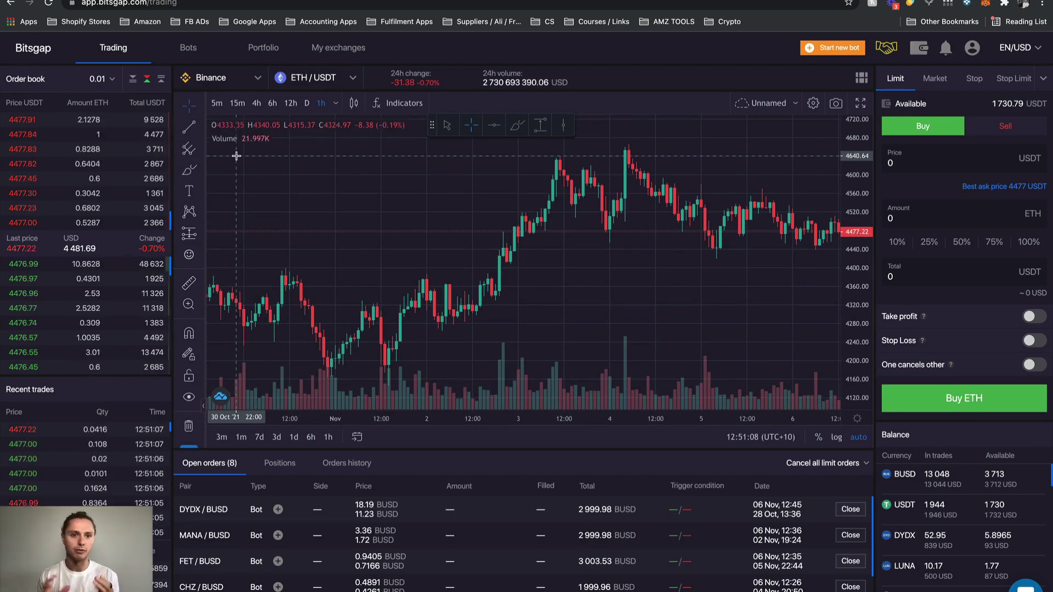
pyautogui.click(250, 83)
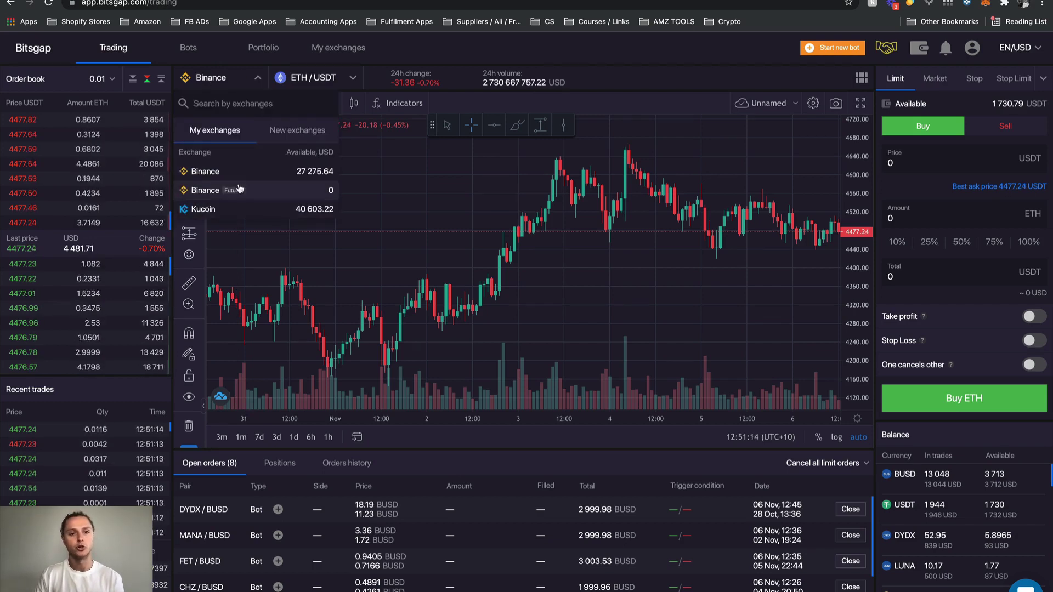
pyautogui.click(221, 82)
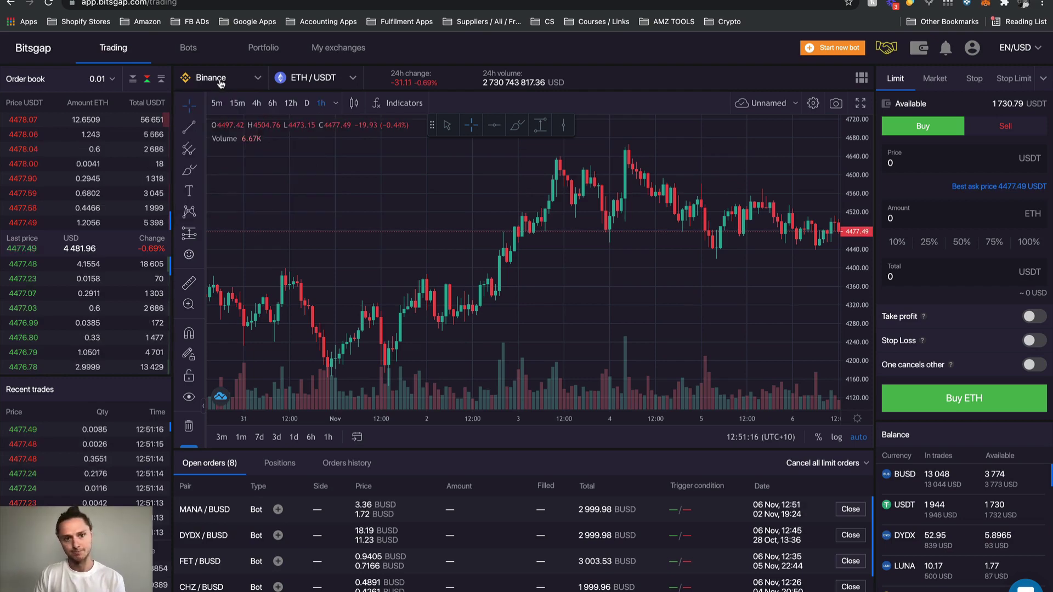
pyautogui.click(333, 82)
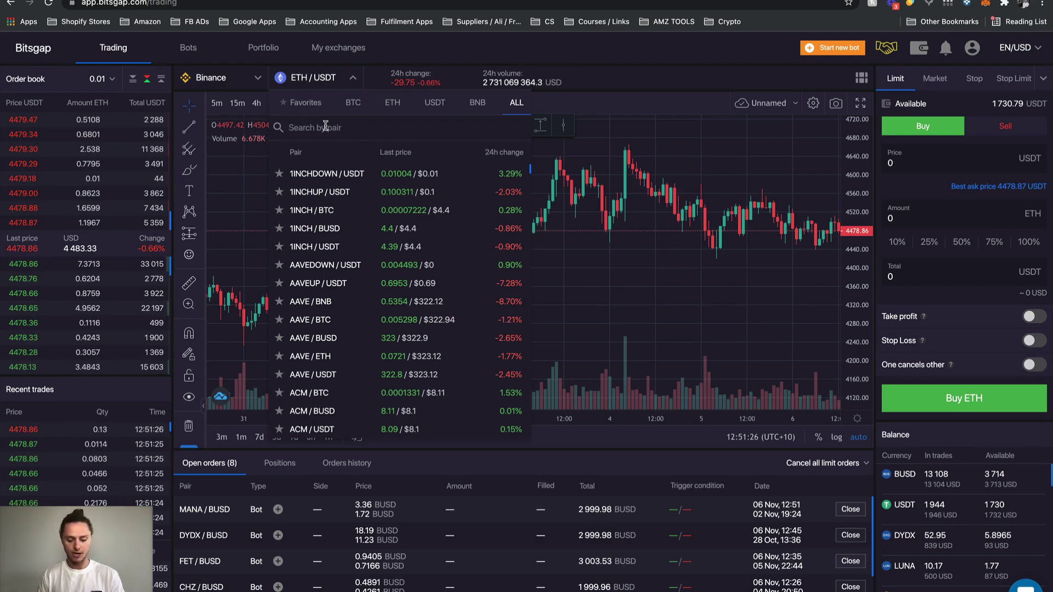
pyautogui.write('eht/busd')
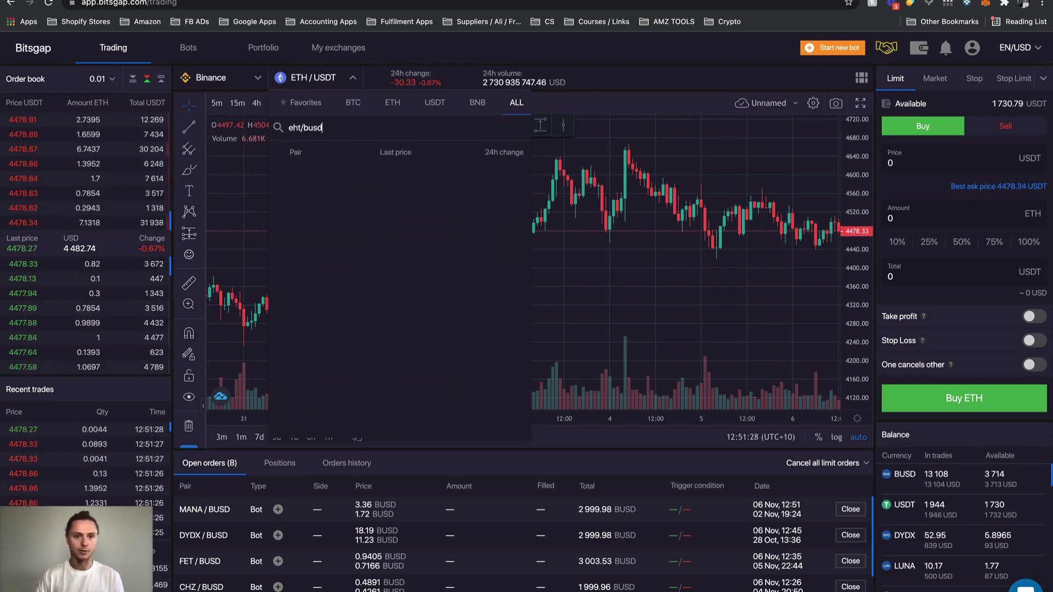
pyautogui.press('BackSpace')
pyautogui.press('BackSpace')
pyautogui.press('BackSpace')
pyautogui.press('BackSpace')
pyautogui.press('BackSpace')
pyautogui.press('BackSpace')
pyautogui.press('BackSpace')
pyautogui.press('BackSpace')
pyautogui.write('eth')
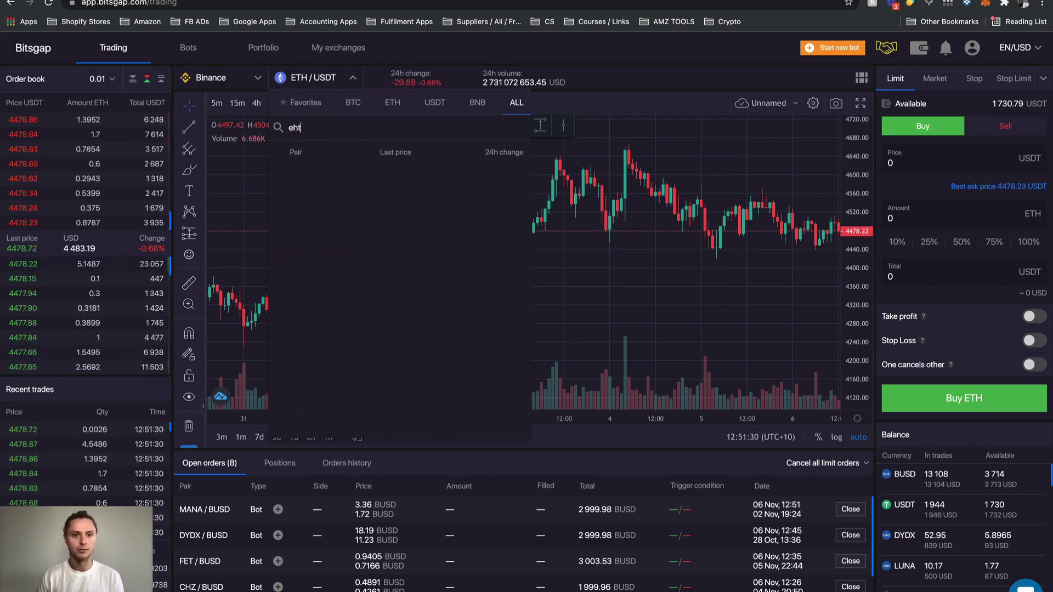
pyautogui.write('/busd')
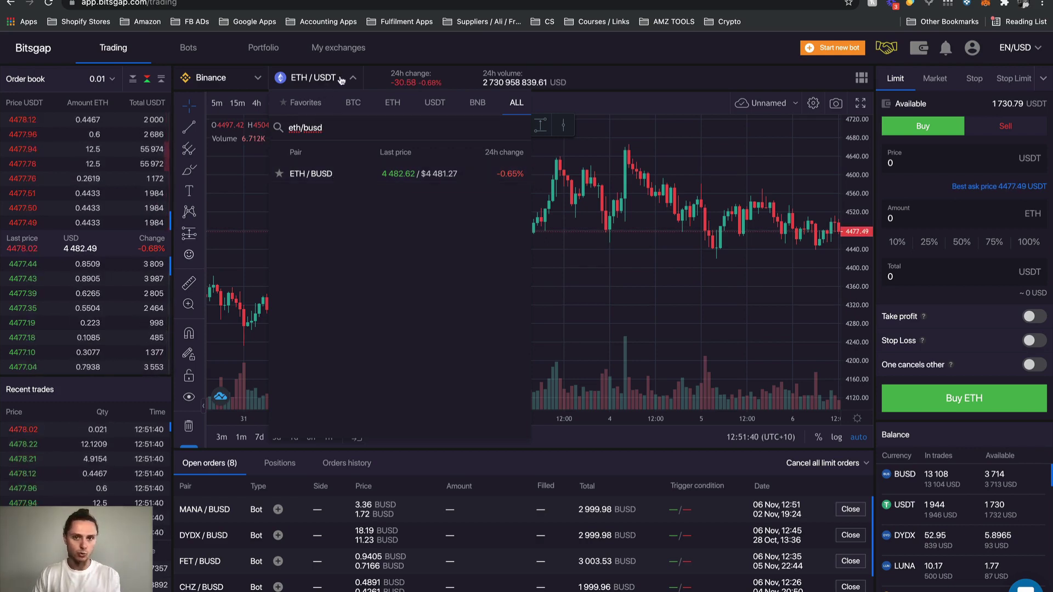
pyautogui.click(429, 51)
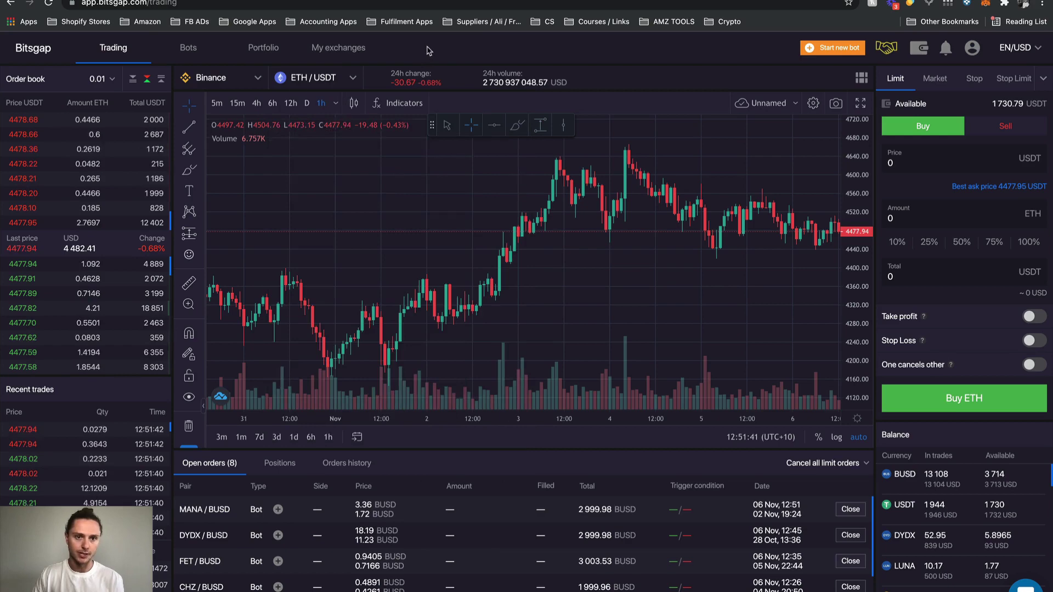
# Try Kucoin with 2CRZ/BTC, then return to Binance and search pairs for 'eth/usdt'
pyautogui.click(229, 81)
pyautogui.click(203, 209)
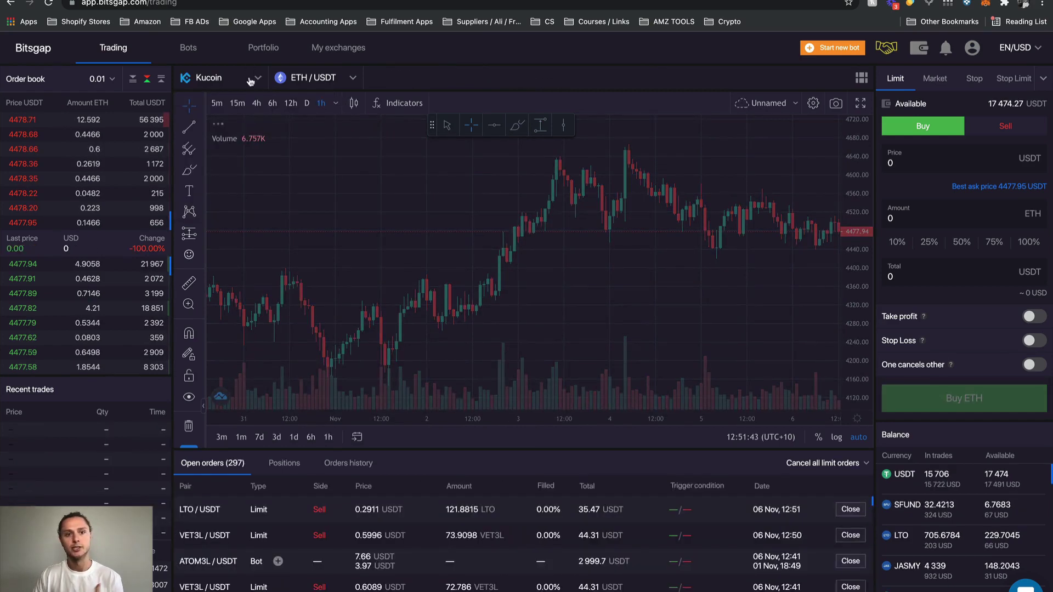
pyautogui.click(307, 80)
pyautogui.click(310, 192)
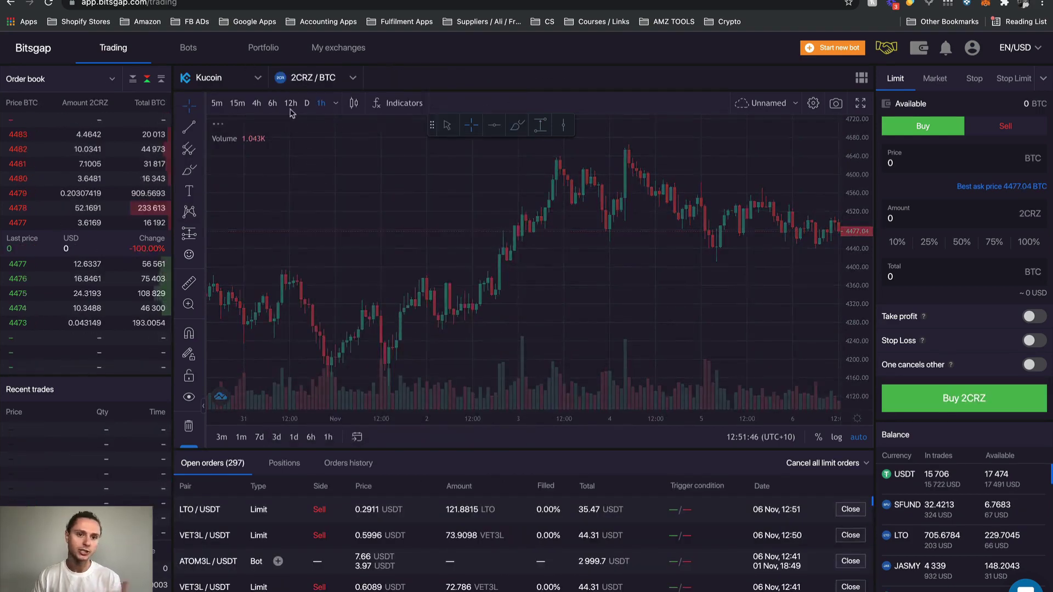
pyautogui.click(249, 80)
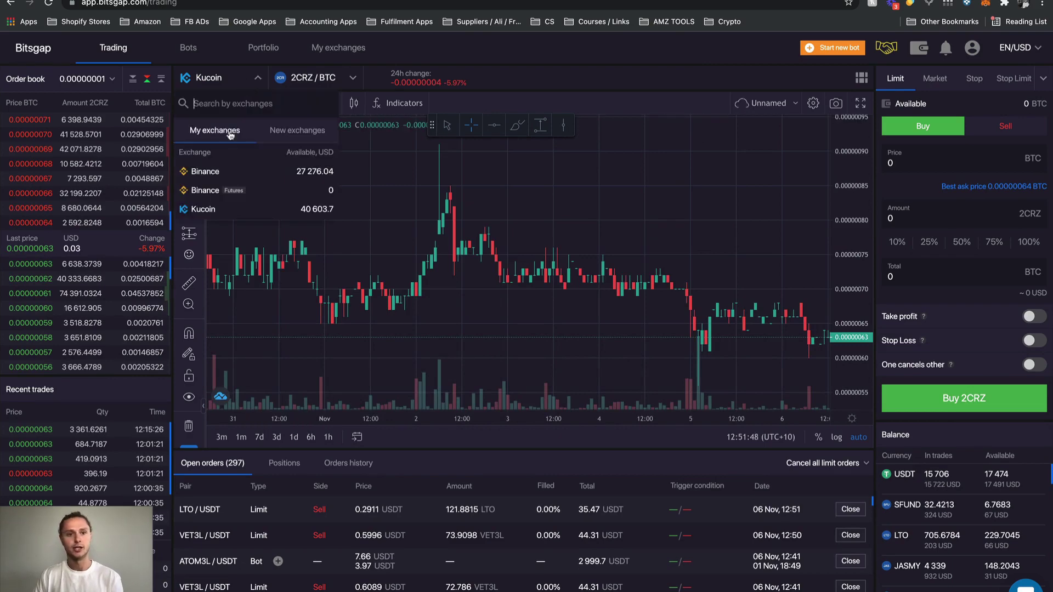
pyautogui.click(204, 172)
pyautogui.click(321, 79)
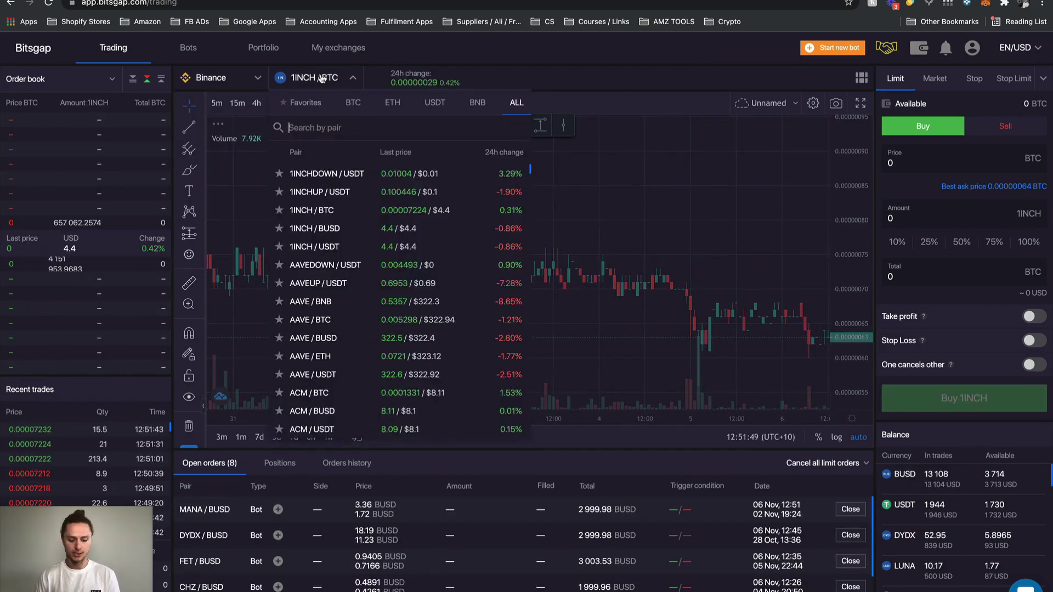
pyautogui.write('eth/usd')
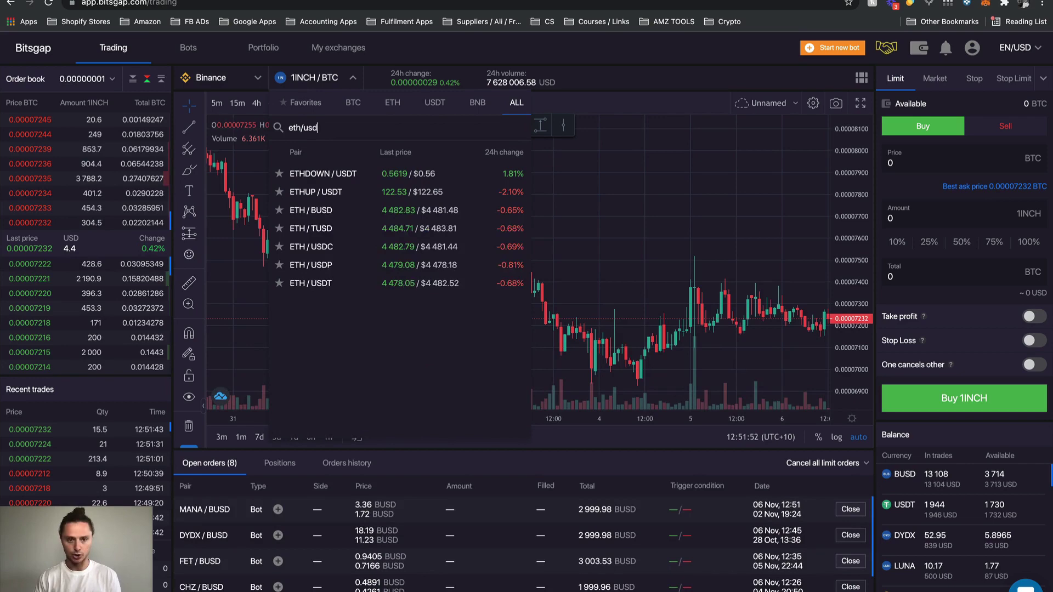
pyautogui.write('t')
# Select ETH/USDT and toggle the order form between Limit and Market, ending on Market
pyautogui.click(332, 210)
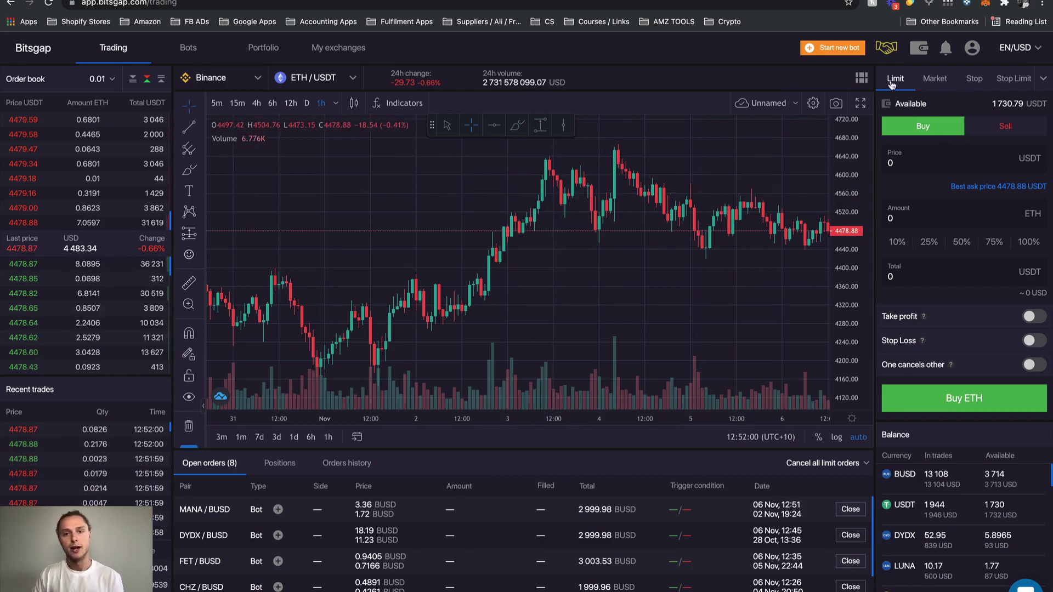
pyautogui.click(936, 85)
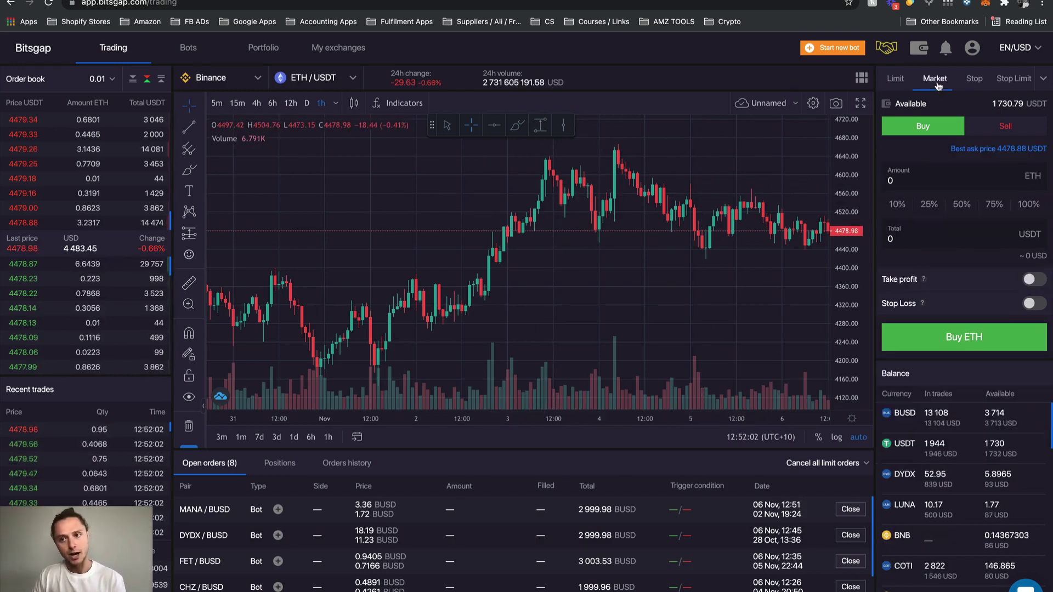
pyautogui.click(896, 80)
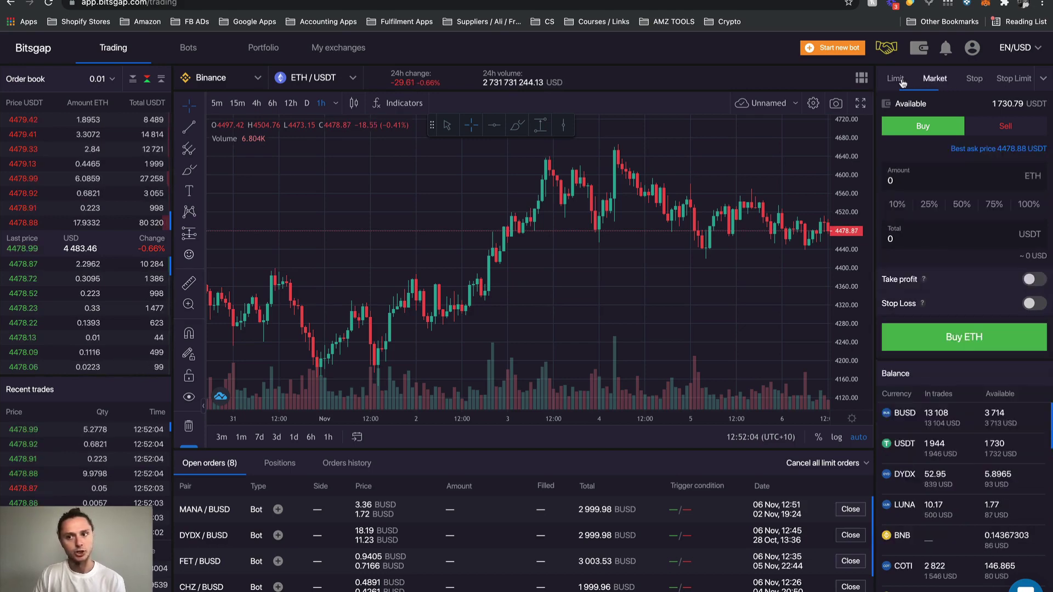
pyautogui.click(895, 81)
pyautogui.click(894, 83)
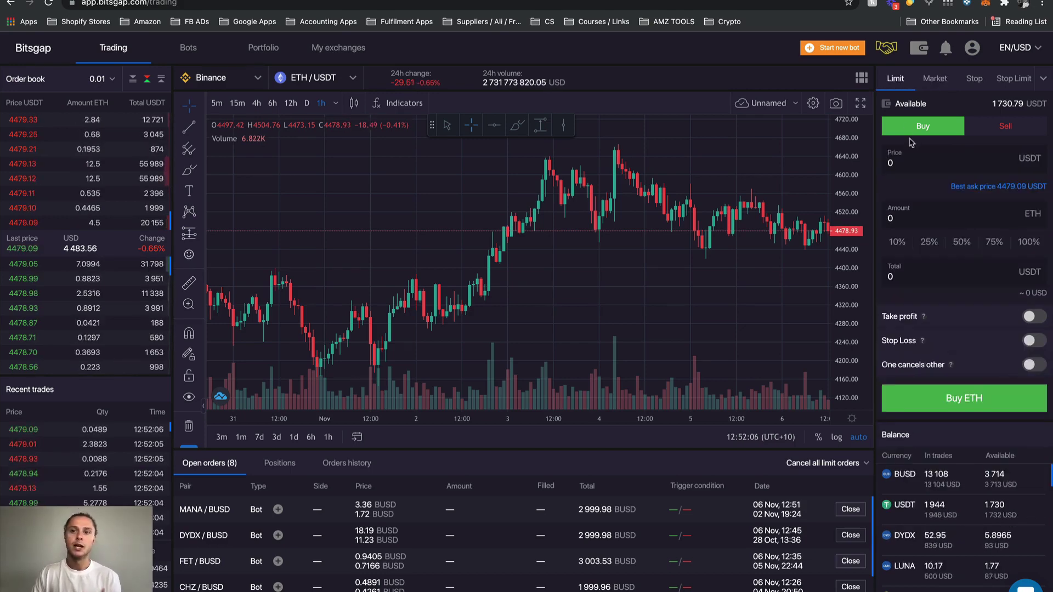
pyautogui.click(935, 80)
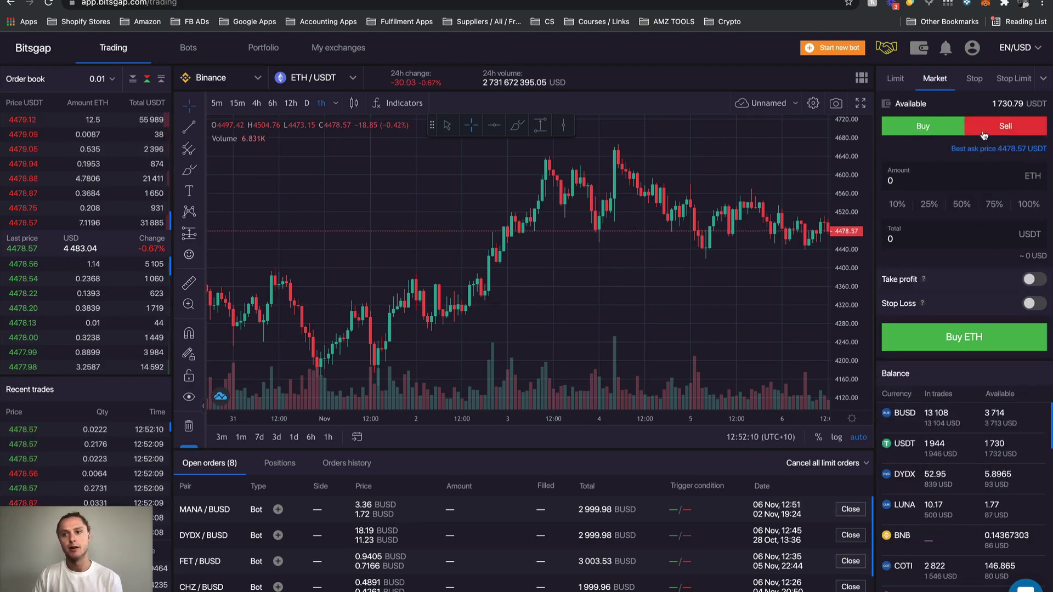
pyautogui.click(897, 80)
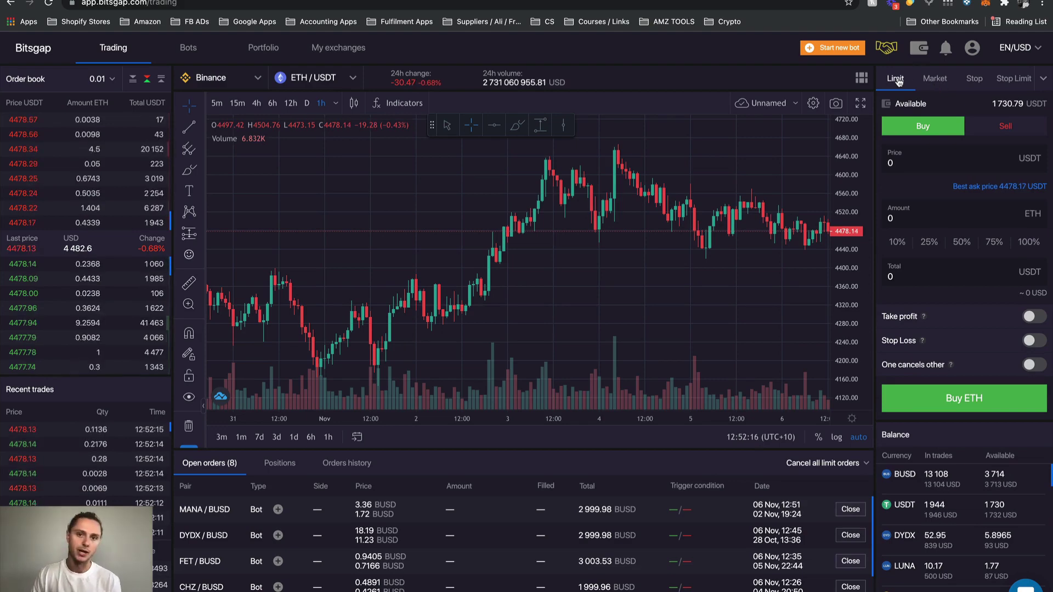
pyautogui.click(935, 80)
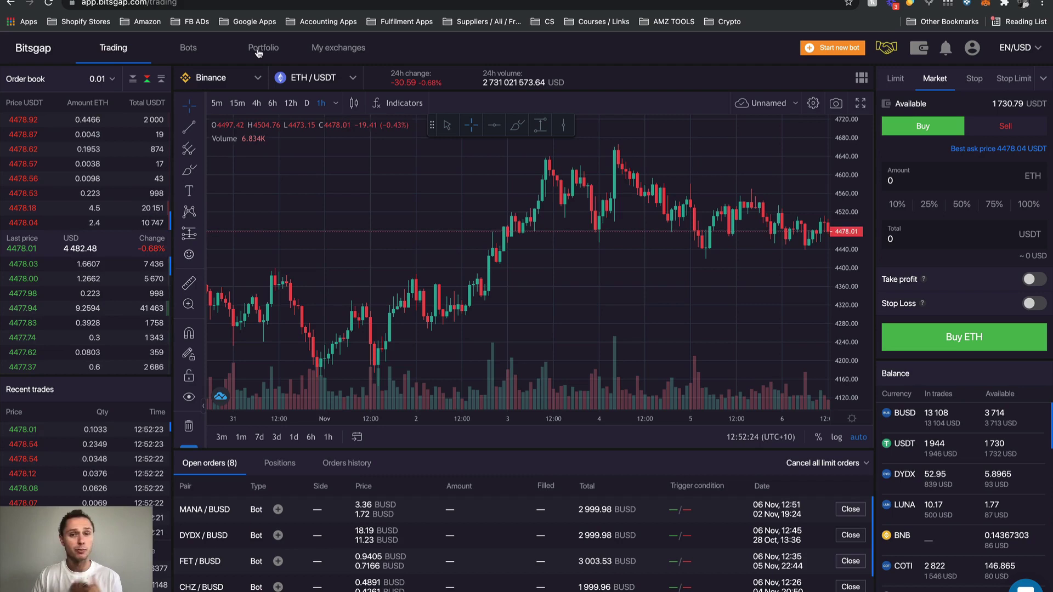
# View the My exchanges page and reveal the wallet, profile and EN/USD menus
pyautogui.click(344, 54)
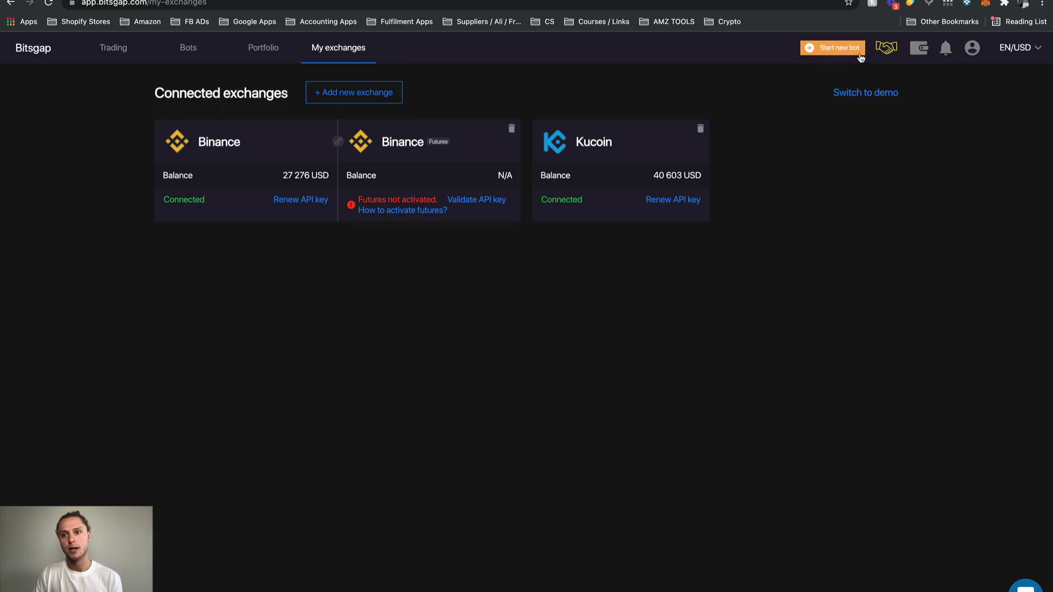
pyautogui.moveTo(920, 54)
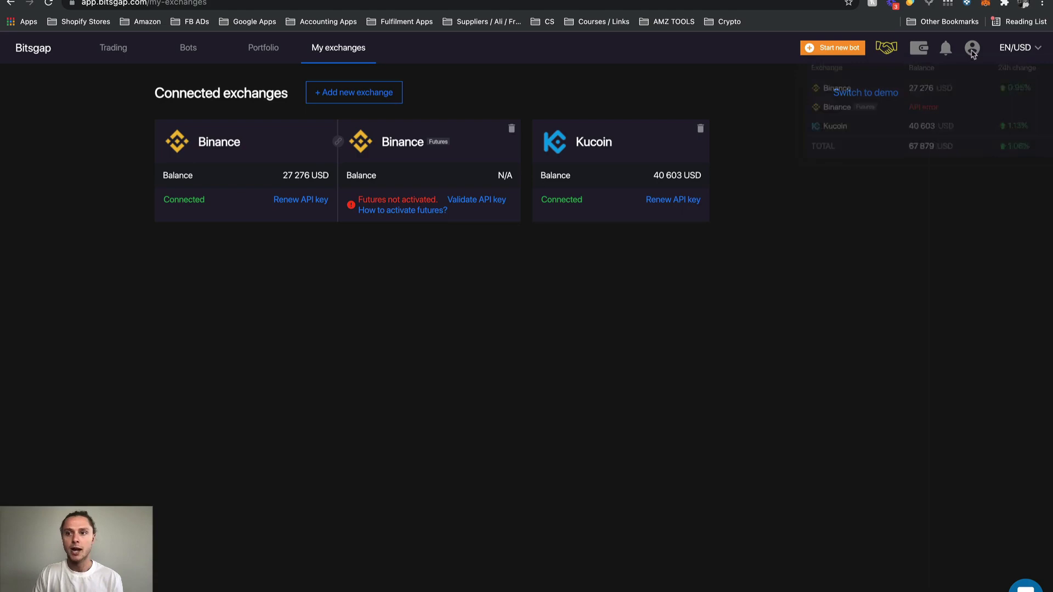
pyautogui.moveTo(972, 55)
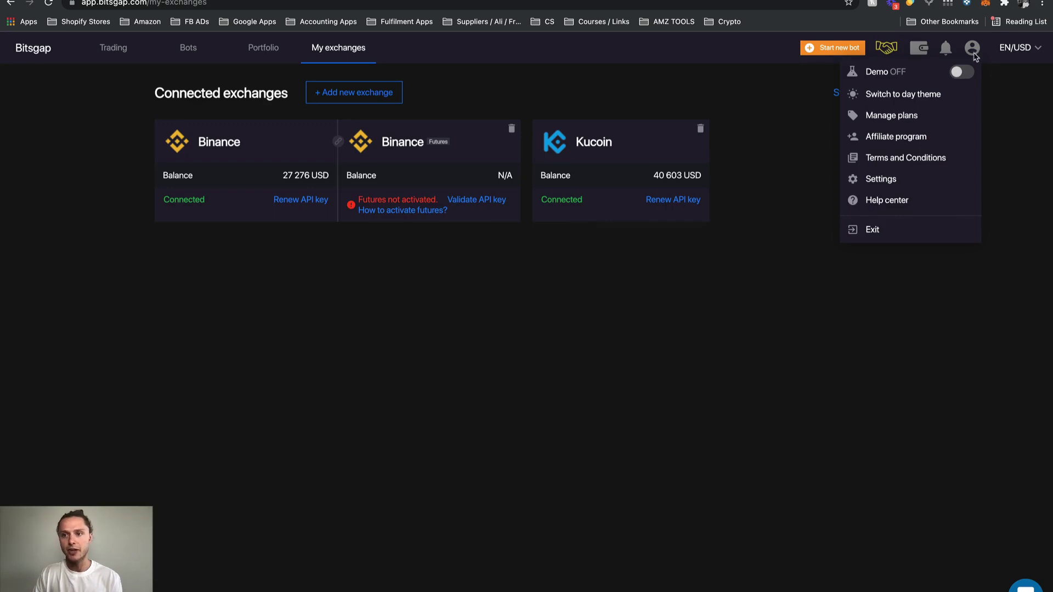
pyautogui.moveTo(1029, 55)
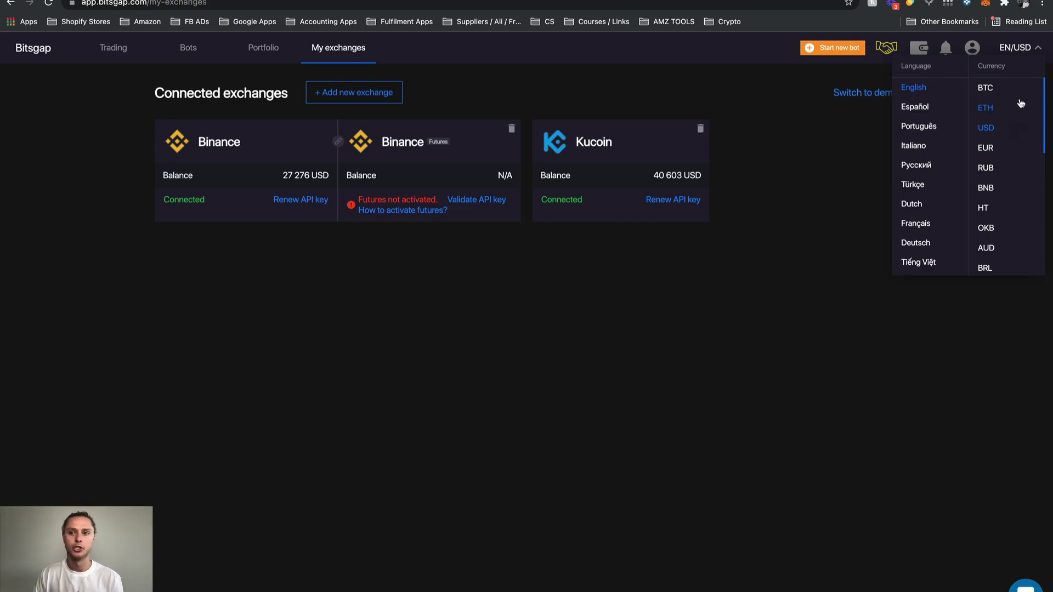
pyautogui.scroll(-2, 1004, 205)
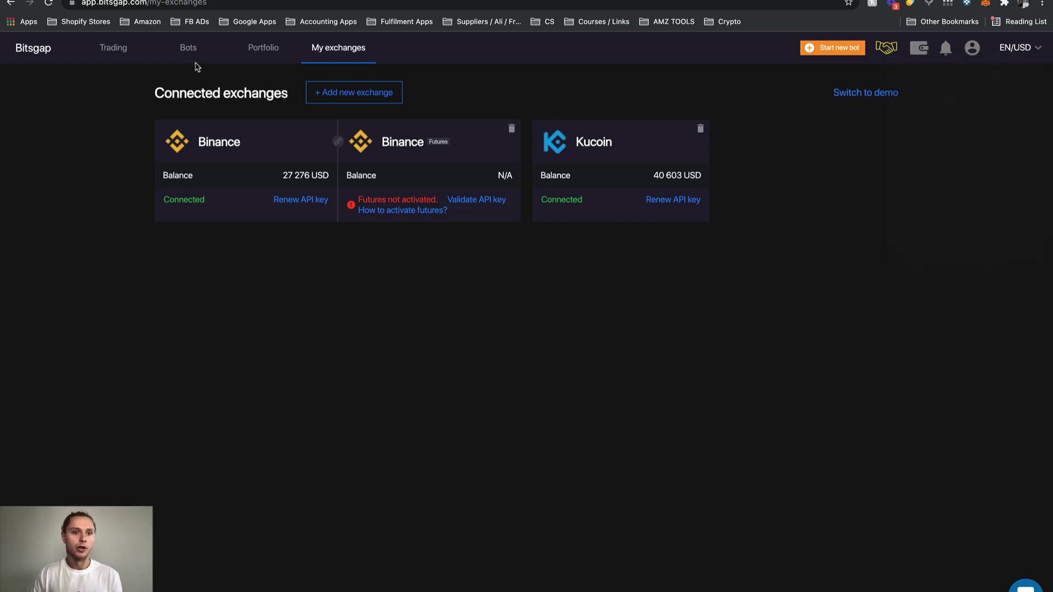
# Go to the Bots page and scroll down and back up through it
pyautogui.click(188, 48)
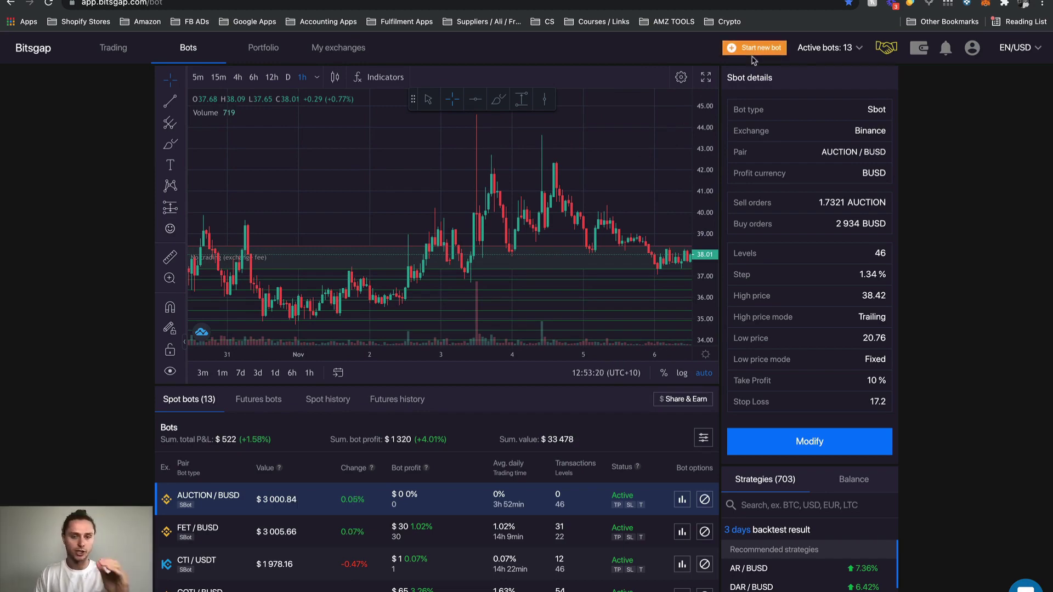
pyautogui.scroll(-2, 763, 153)
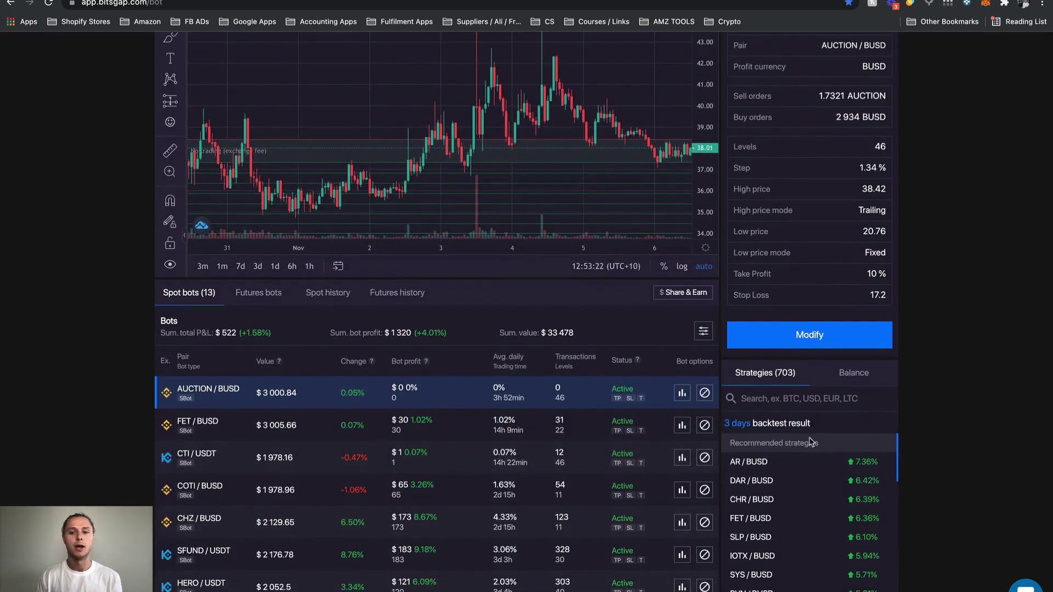
pyautogui.scroll(2, 846, 381)
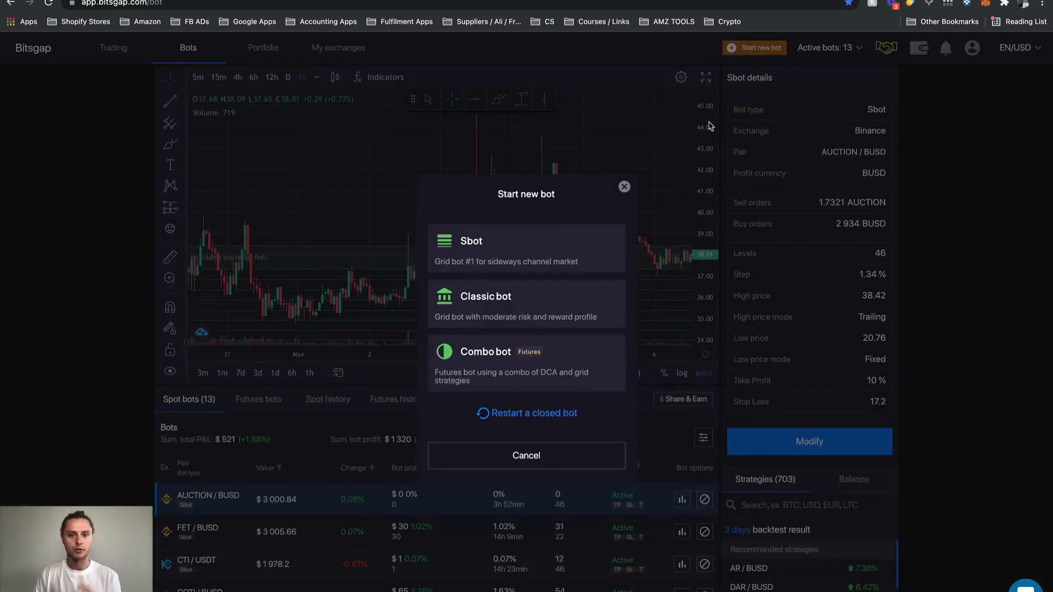
# Start a new Sbot, then switch the AUCTION/BUSD chart from 5m to daily candles and rescale it
pyautogui.click(568, 241)
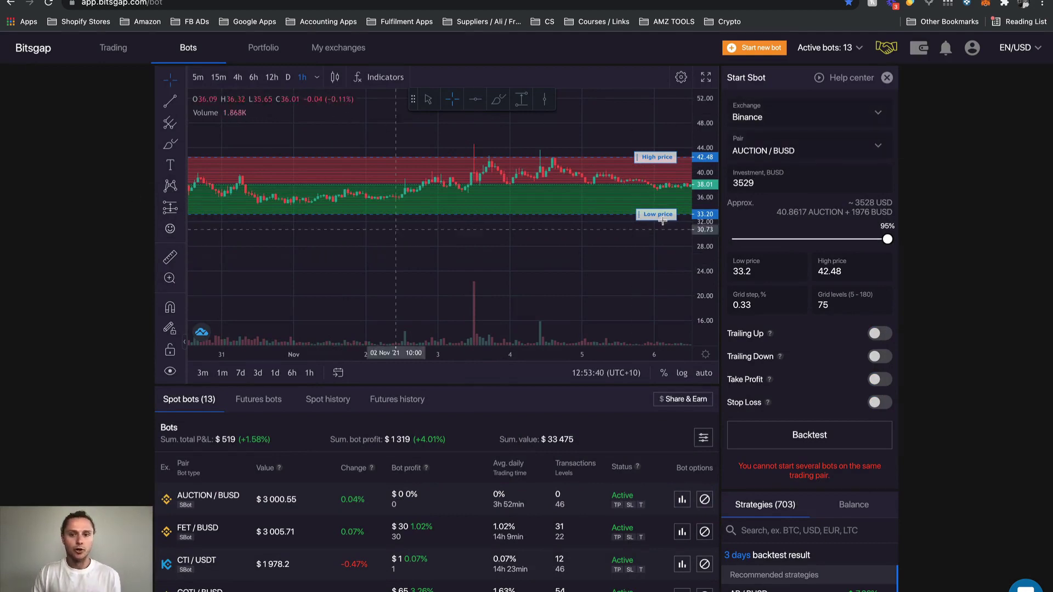
pyautogui.moveTo(400, 174); pyautogui.dragTo(390, 194)
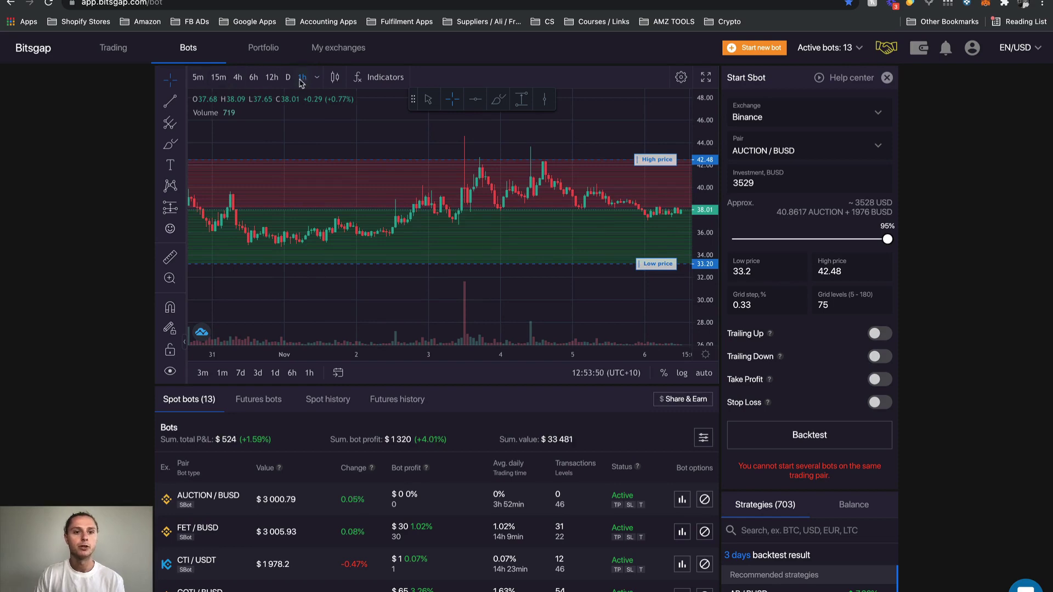
pyautogui.click(199, 78)
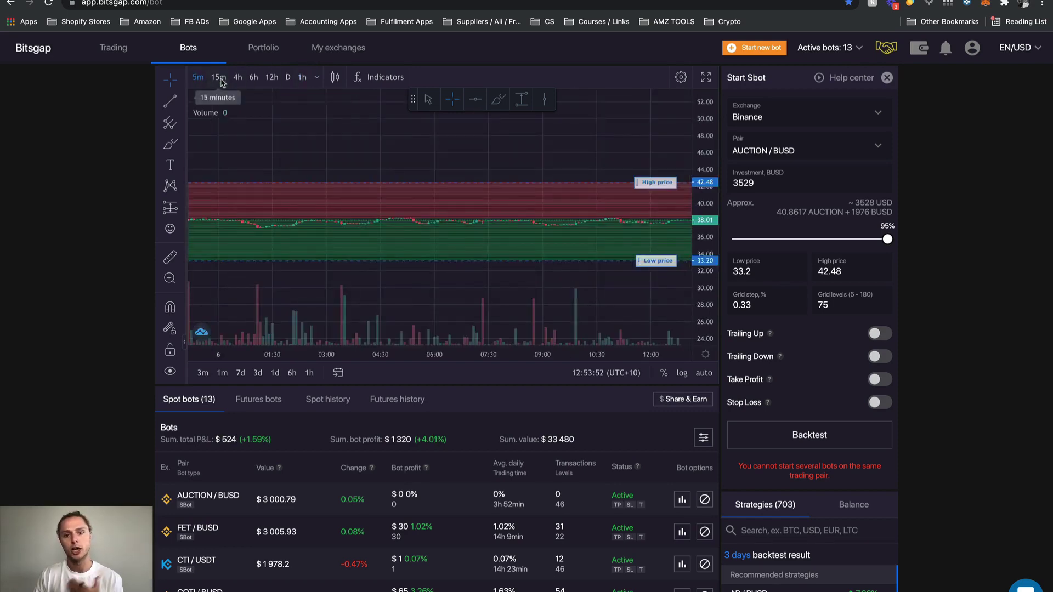
pyautogui.click(289, 78)
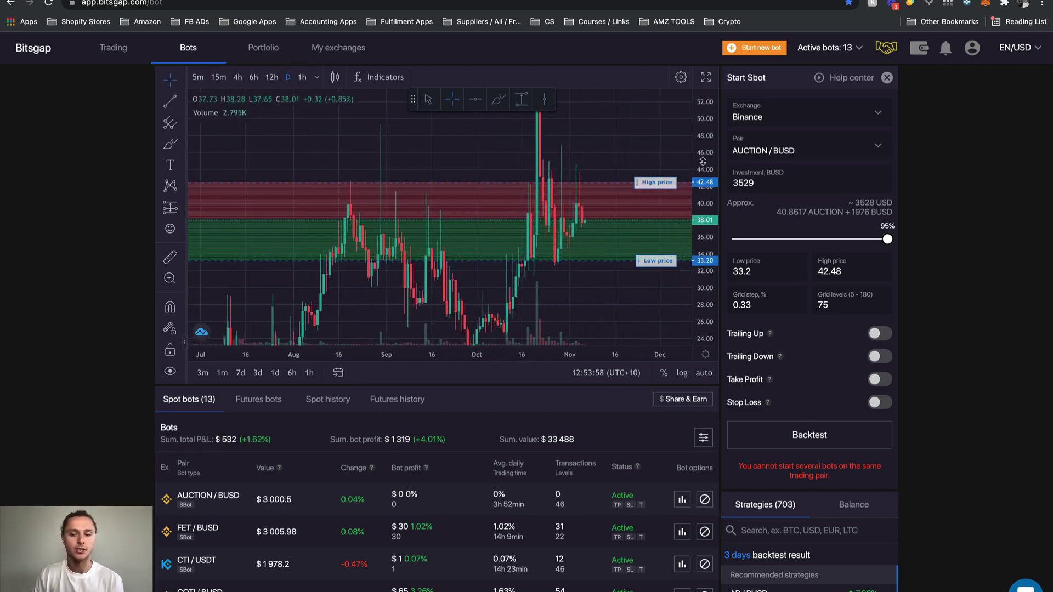
pyautogui.moveTo(704, 131)
pyautogui.mouseDown()
pyautogui.moveTo(712, 305)
pyautogui.moveTo(706, 143)
pyautogui.mouseUp()
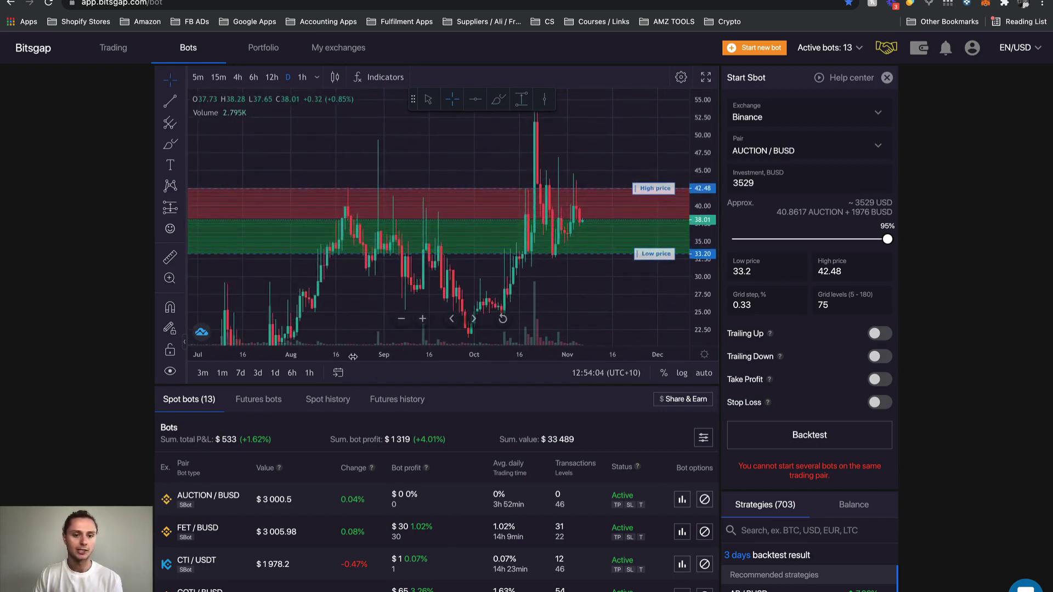
pyautogui.scroll(-5, 596, 358)
pyautogui.scroll(5, 596, 358)
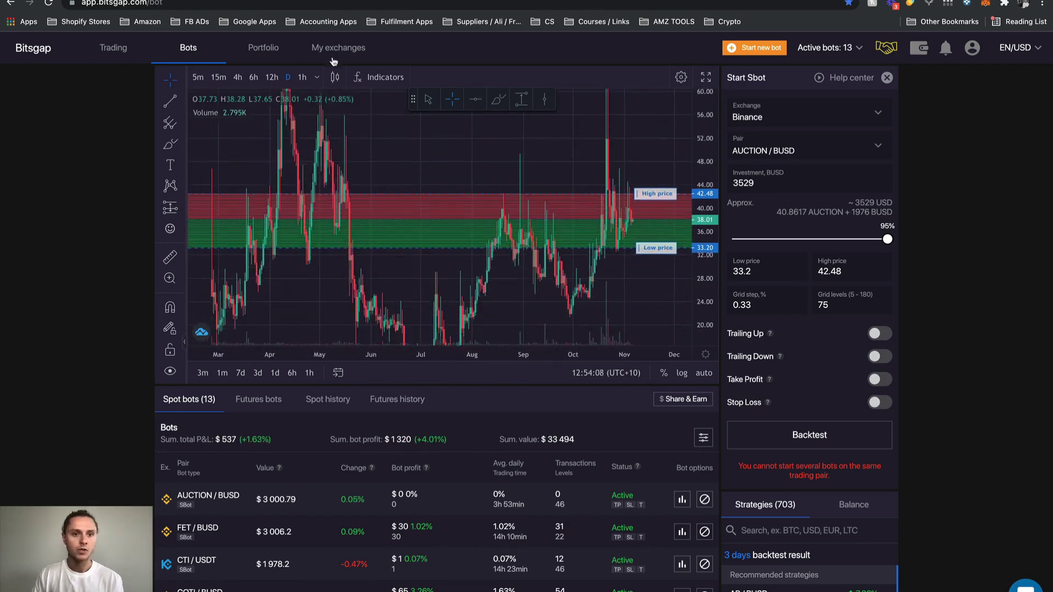
pyautogui.click(316, 77)
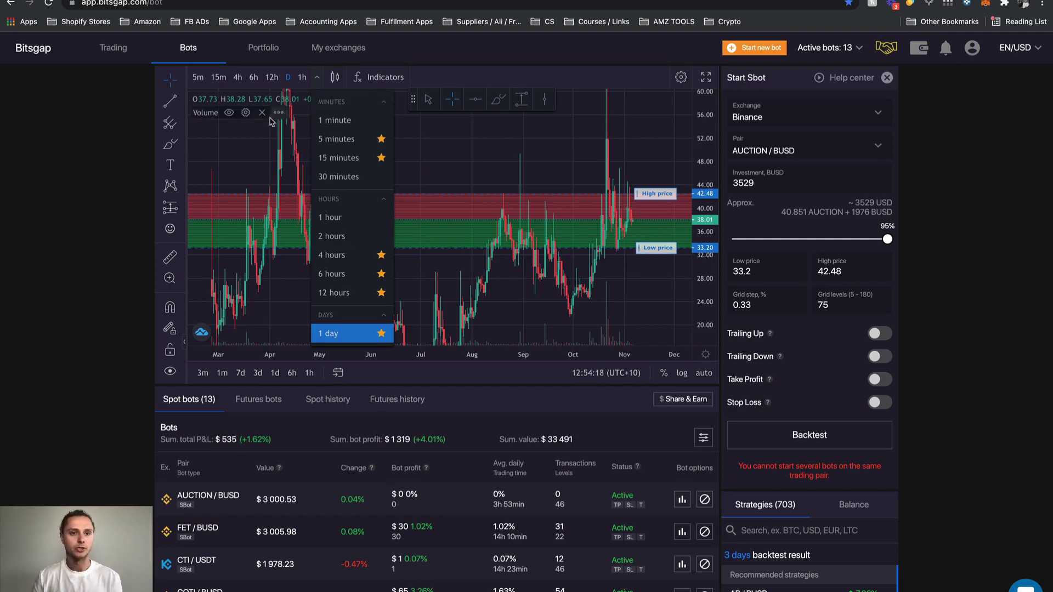
# Close the timeframe list and change the chart marker from Arrow to Dot
pyautogui.click(435, 147)
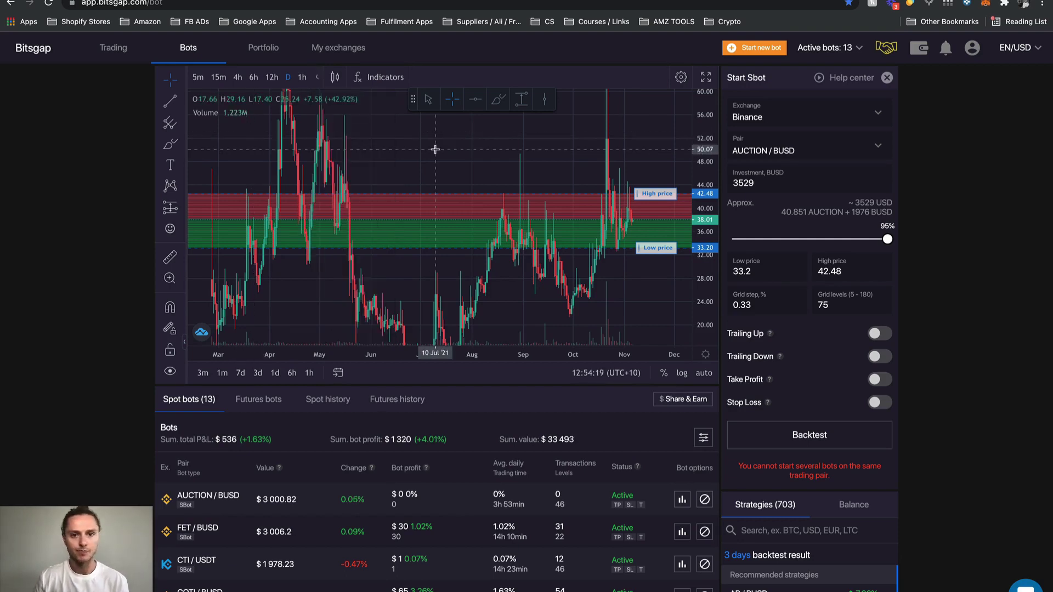
pyautogui.click(182, 81)
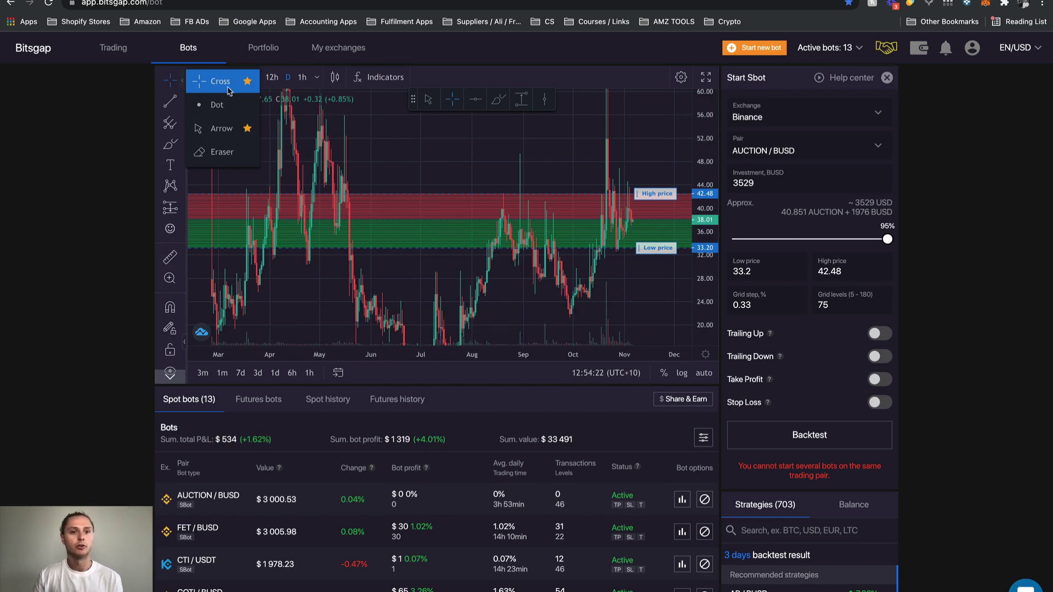
pyautogui.click(221, 132)
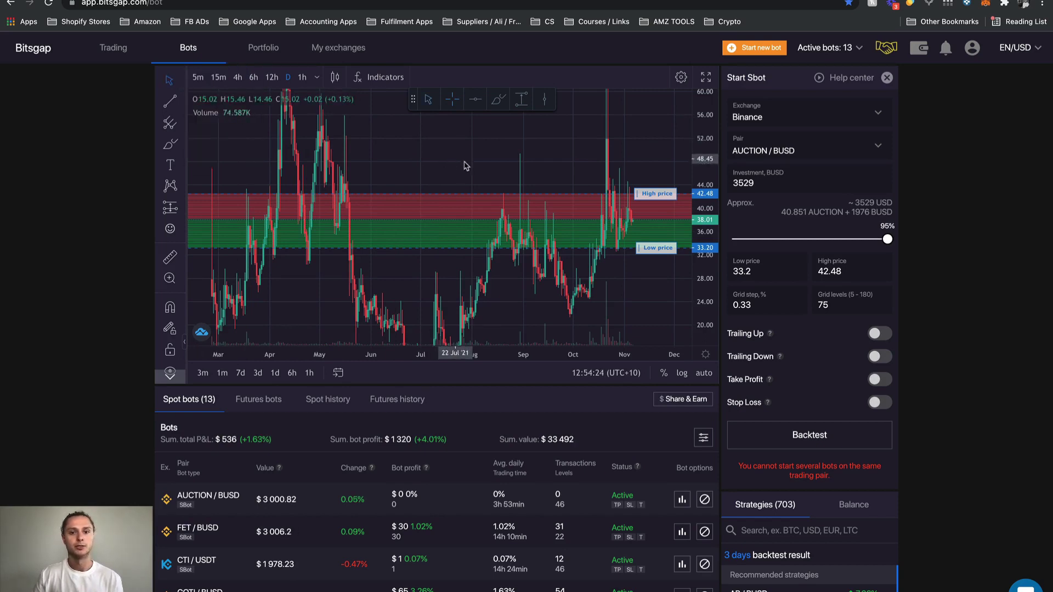
pyautogui.click(182, 81)
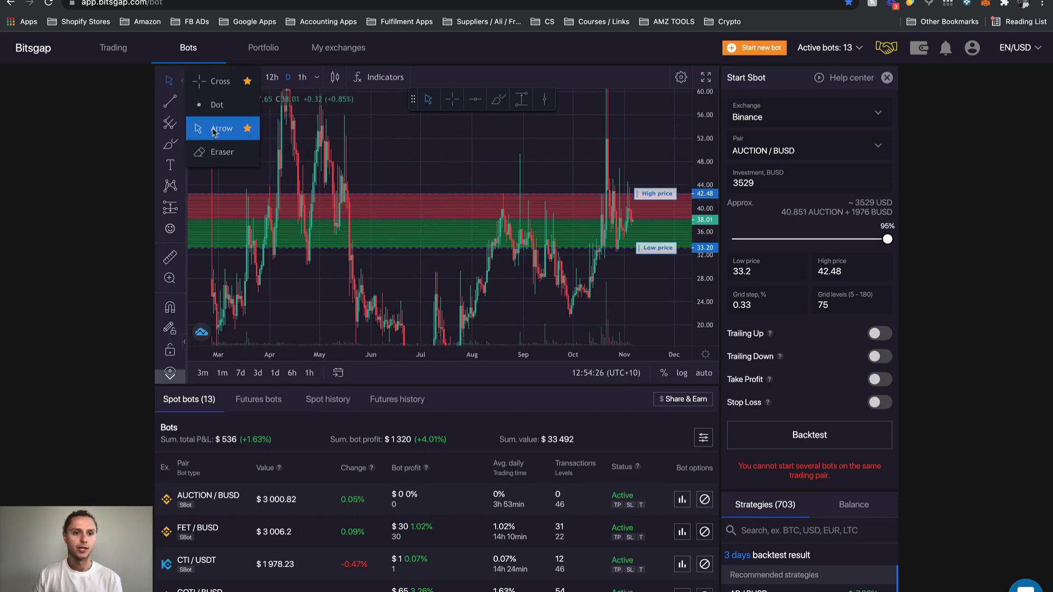
pyautogui.click(219, 104)
pyautogui.moveTo(443, 192); pyautogui.dragTo(442, 204)
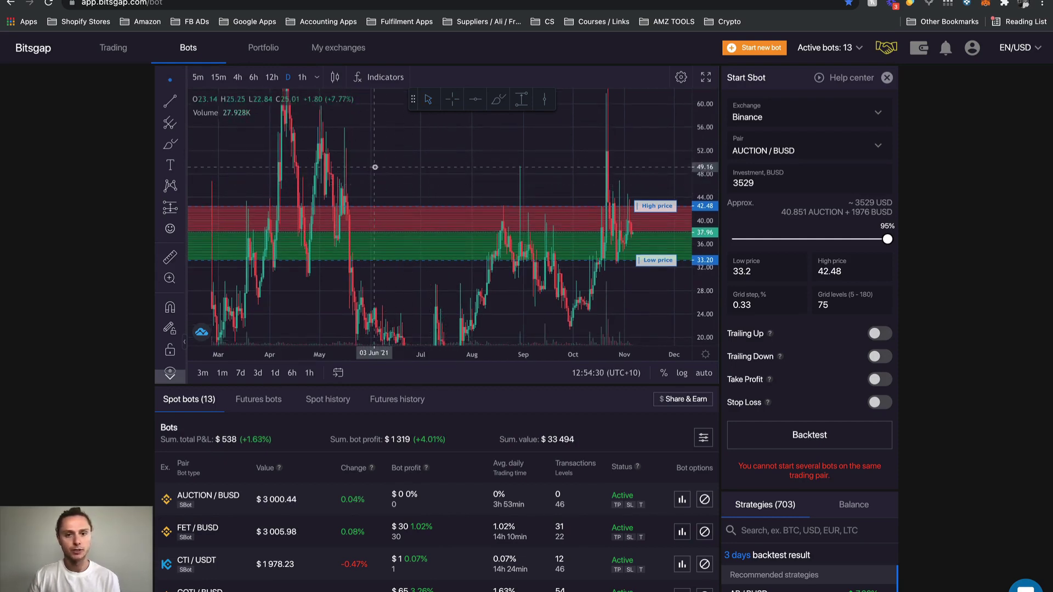
# Unstar and re-star Cross as a favourite marker style, then browse the line drawing tools
pyautogui.click(181, 81)
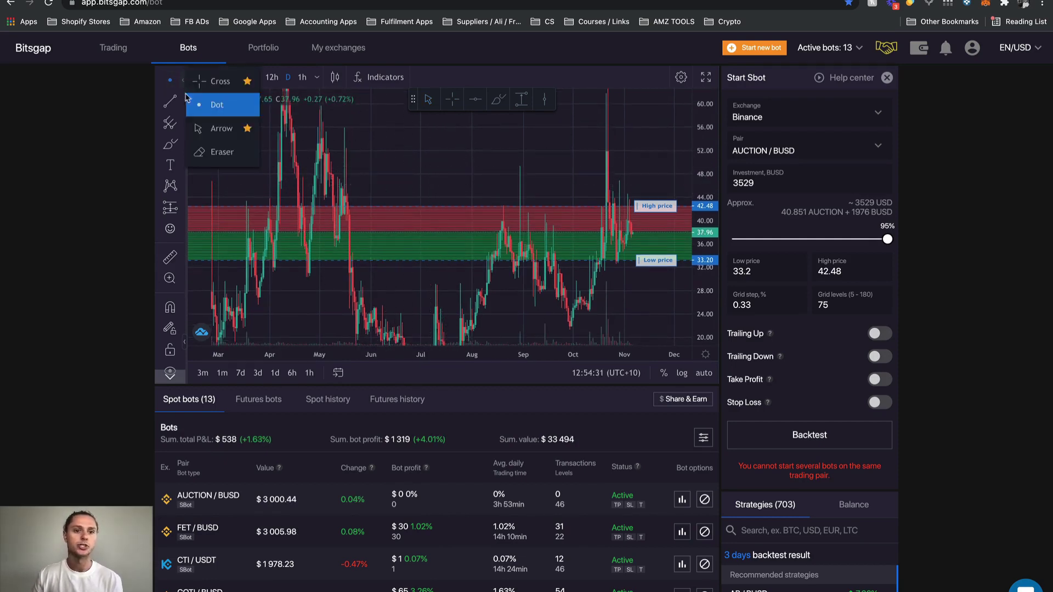
pyautogui.click(246, 81)
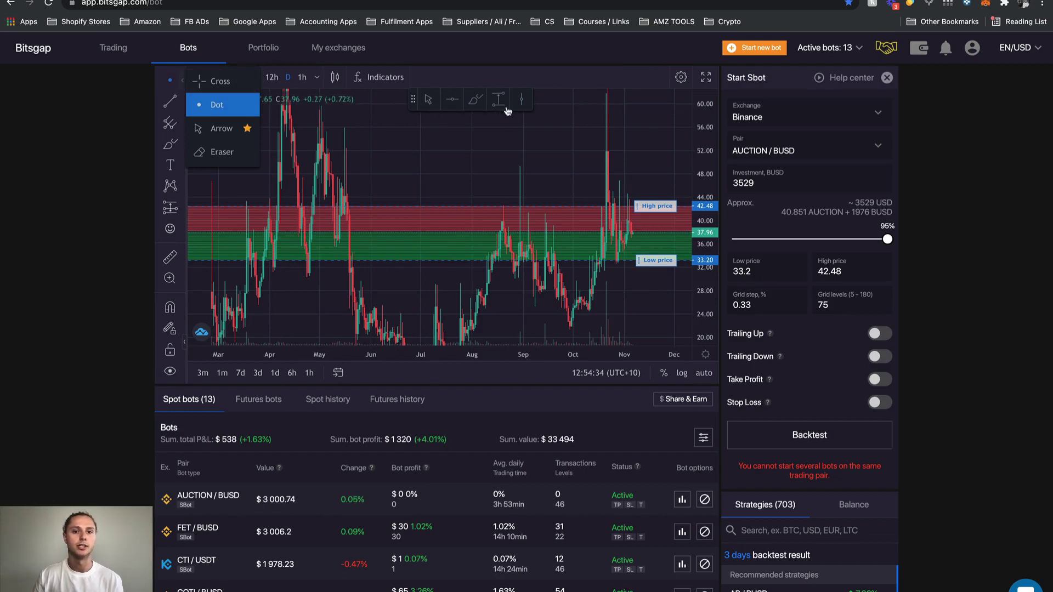
pyautogui.click(247, 81)
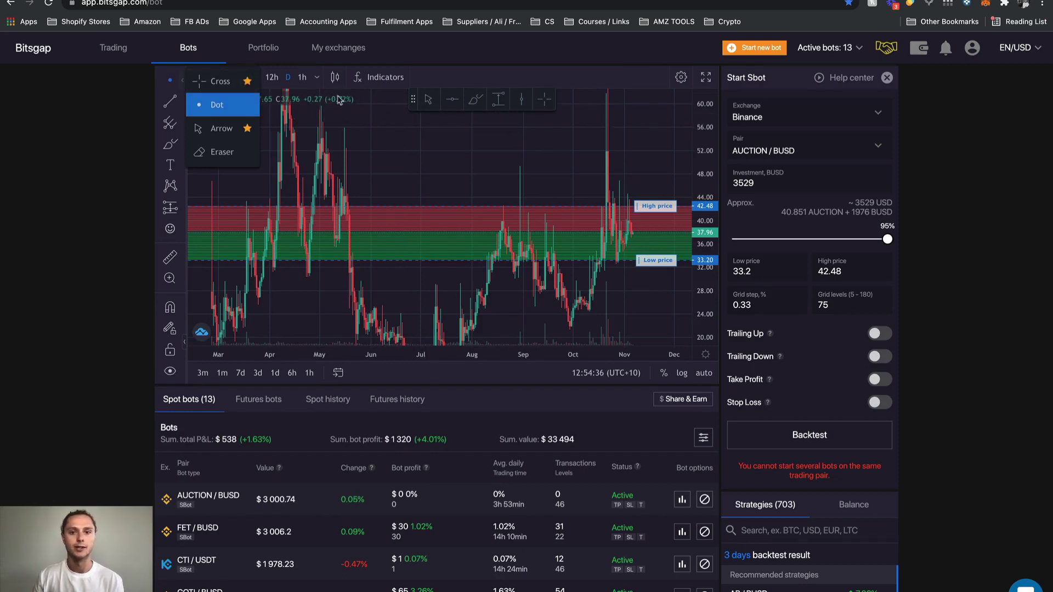
pyautogui.click(407, 167)
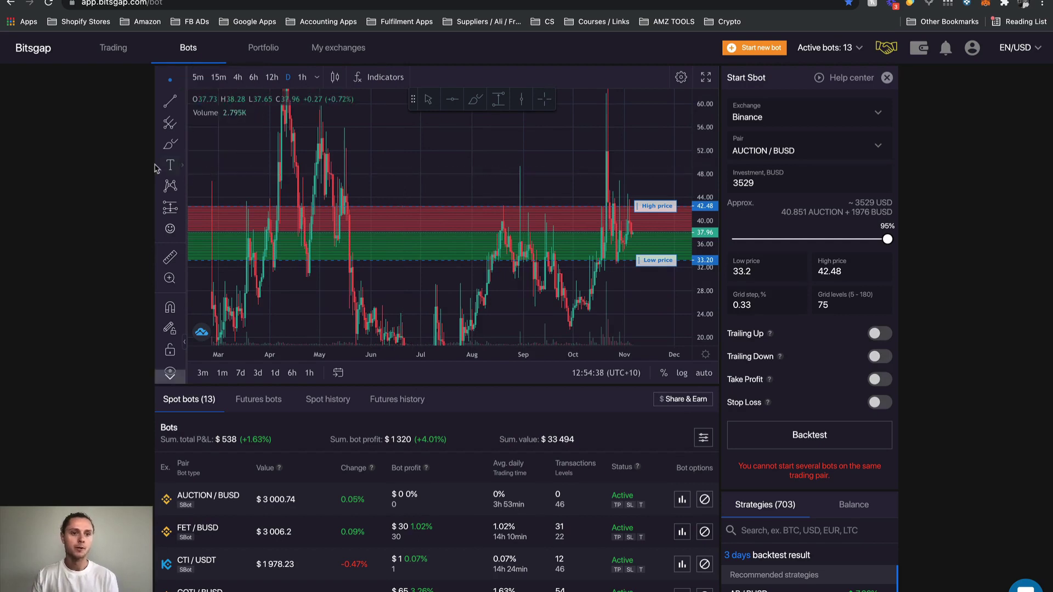
pyautogui.click(184, 103)
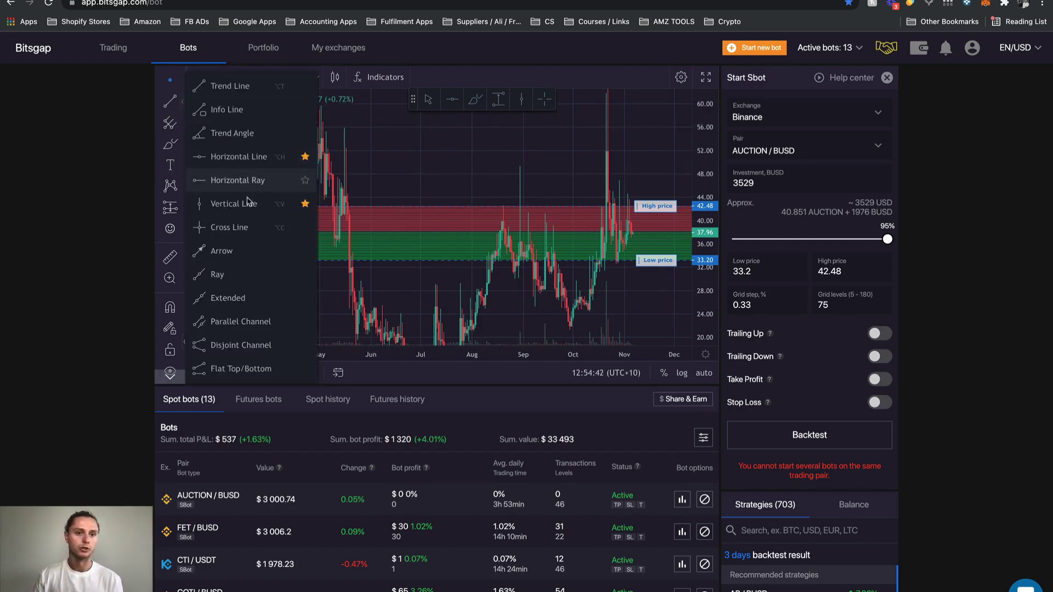
pyautogui.click(441, 194)
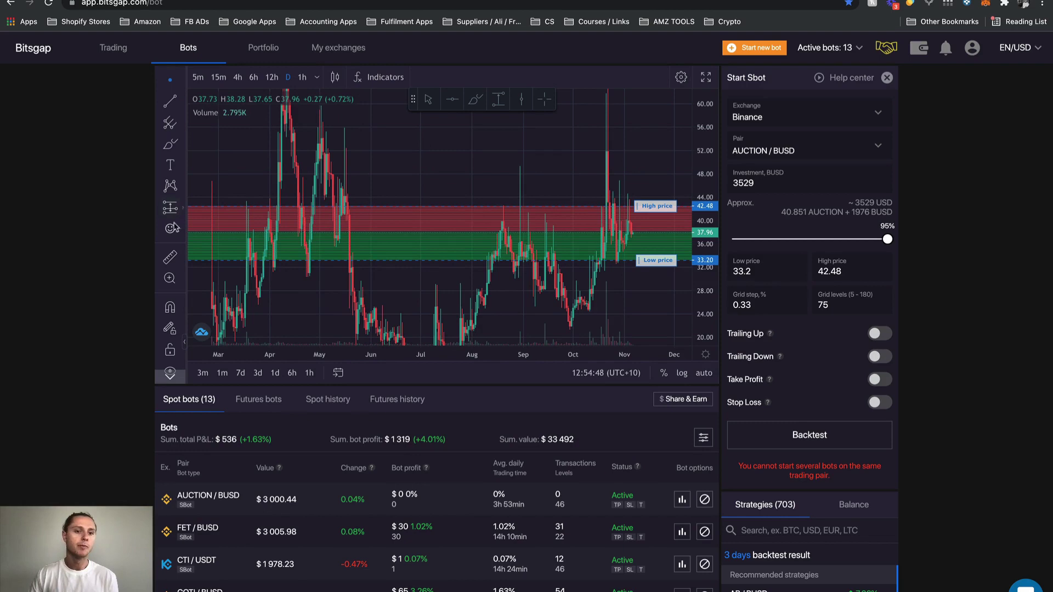
# Measure the price range from 26 Jun to 17 Aug (-30.97%), then clear it
pyautogui.click(170, 258)
pyautogui.click(413, 201)
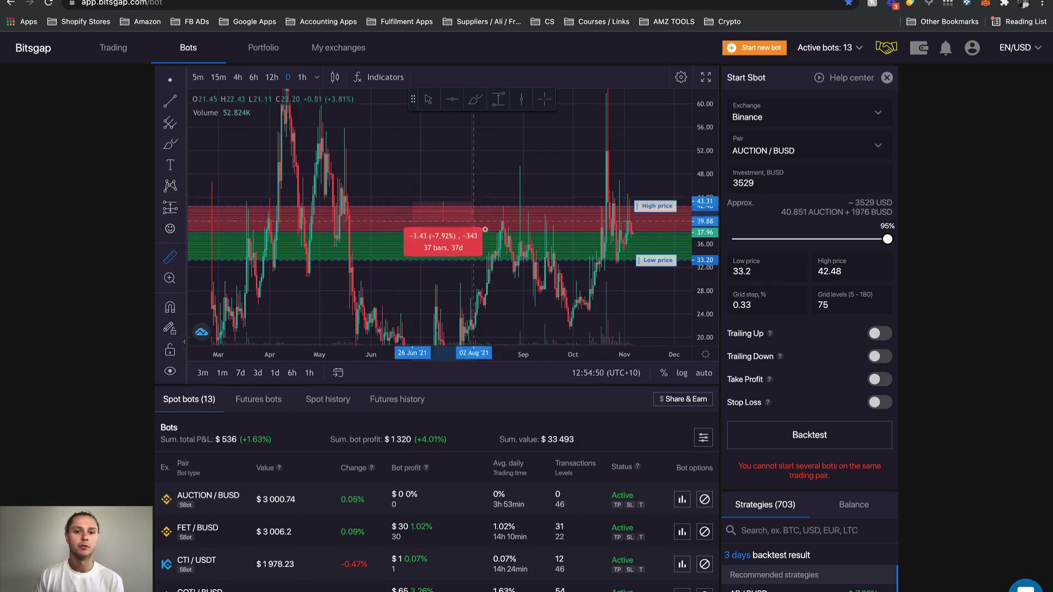
pyautogui.click(498, 279)
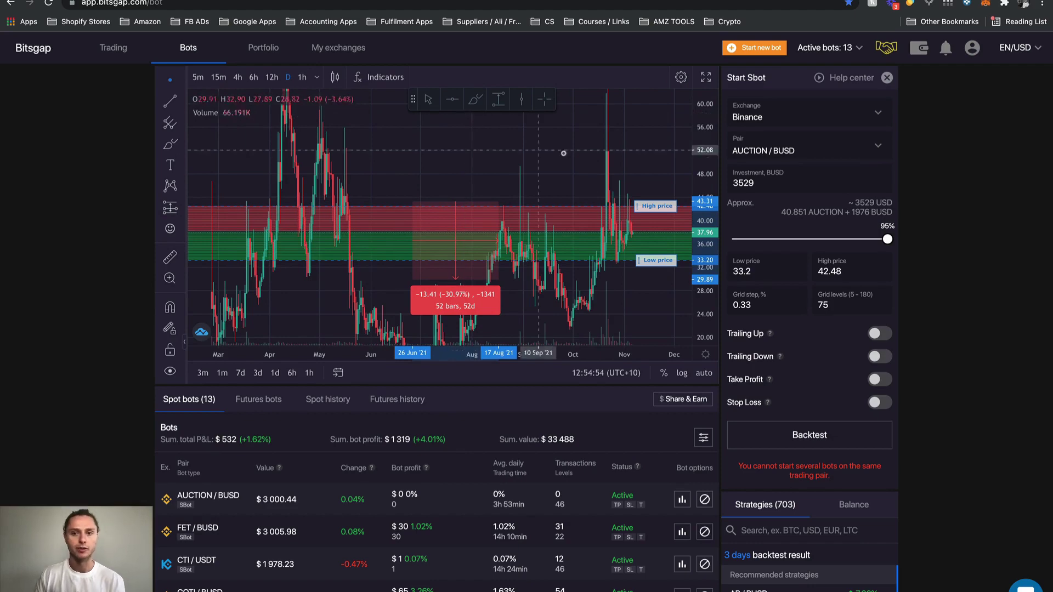
pyautogui.click(457, 301)
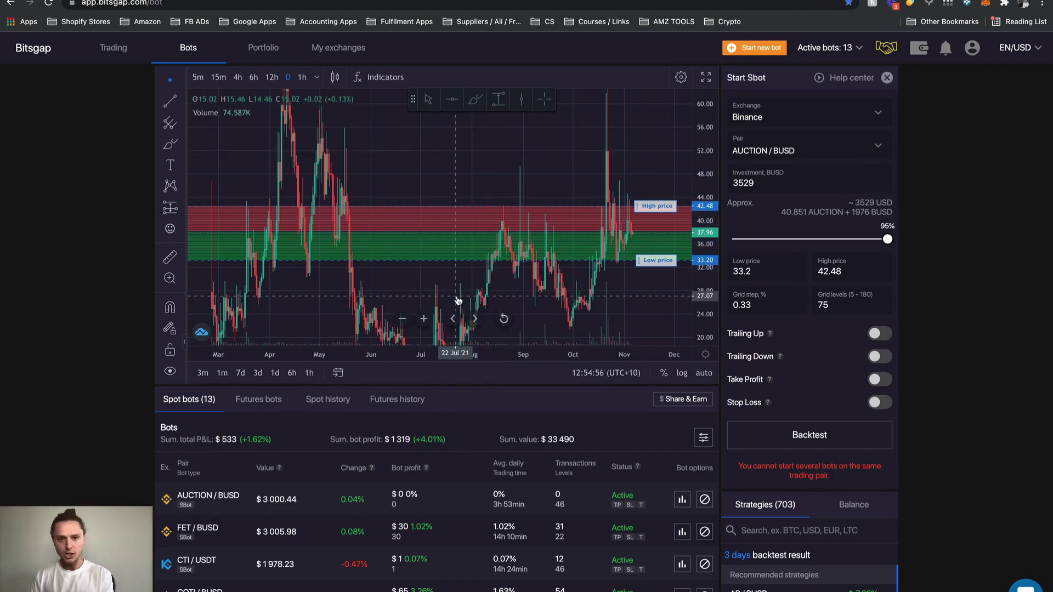
pyautogui.scroll(-2, 118, 257)
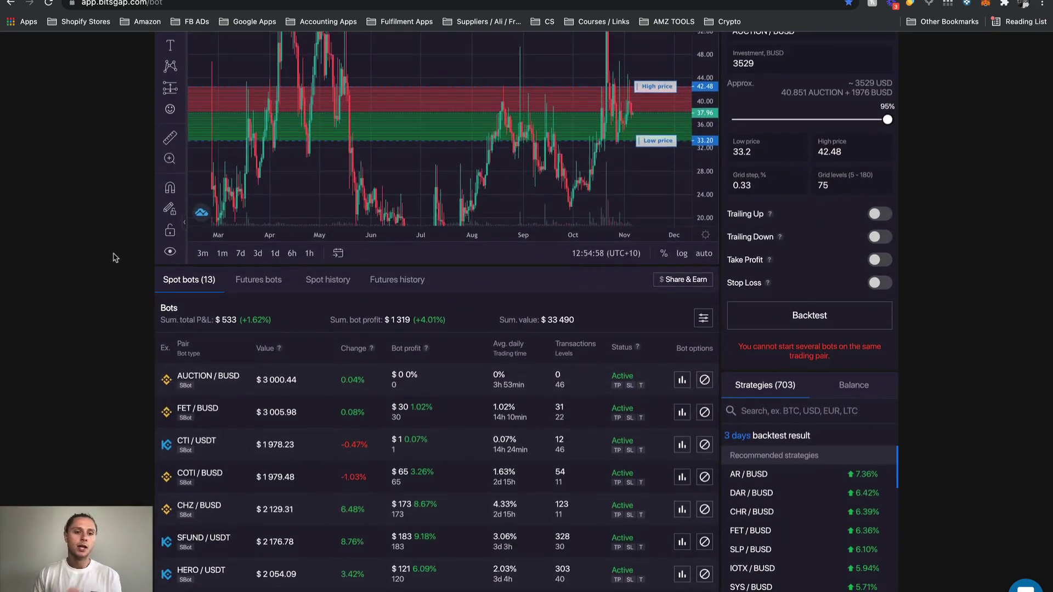
pyautogui.scroll(-1, 118, 258)
pyautogui.scroll(-2, 131, 242)
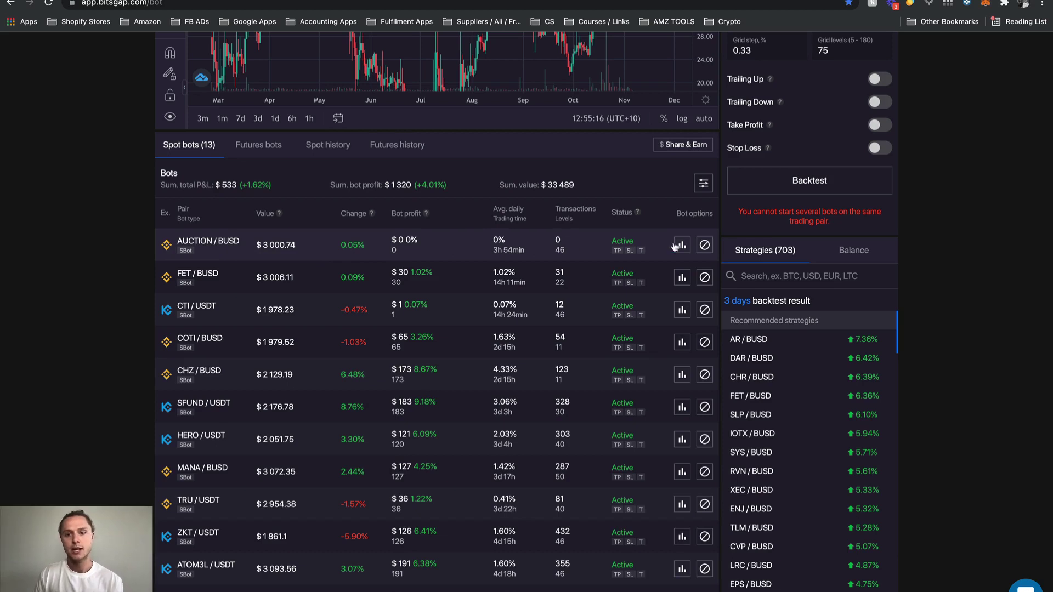
pyautogui.scroll(2, 655, 255)
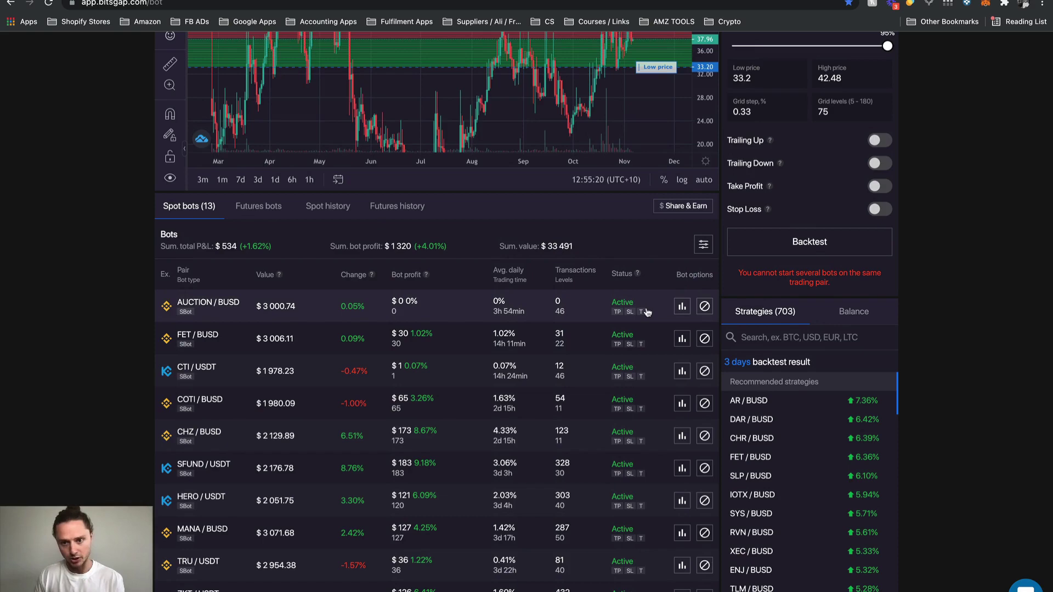
# Review the AUCTION/BUSD bot's details, then begin stopping it and cancel, leaving it active
pyautogui.click(682, 309)
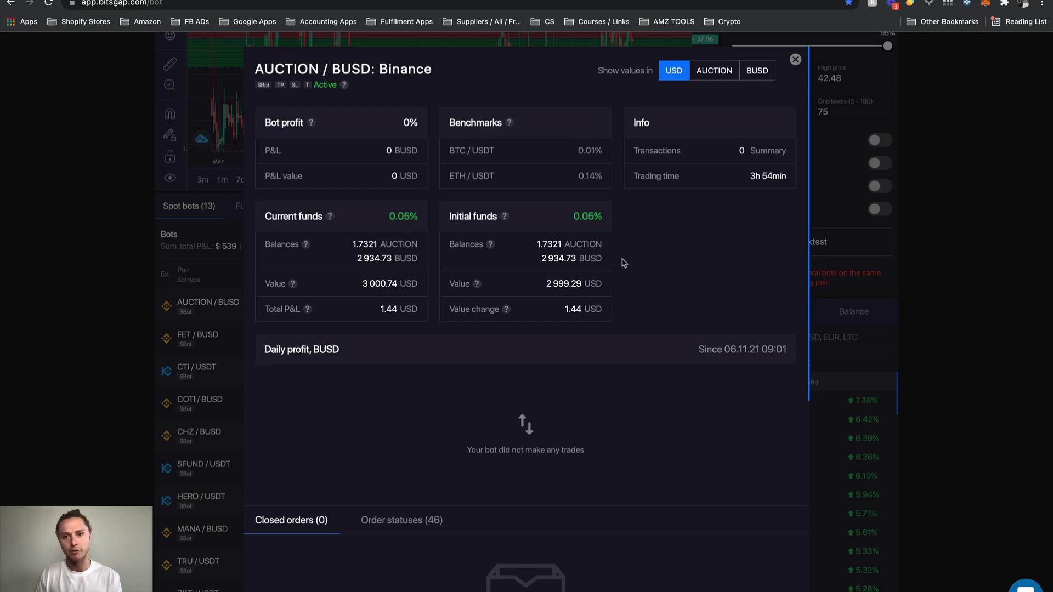
pyautogui.click(795, 59)
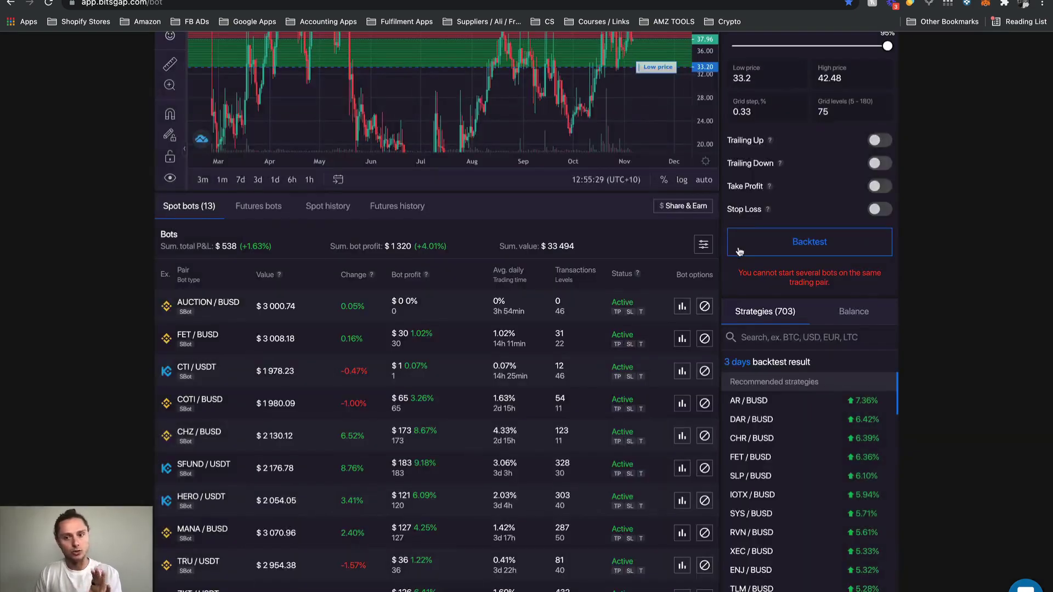
pyautogui.click(705, 307)
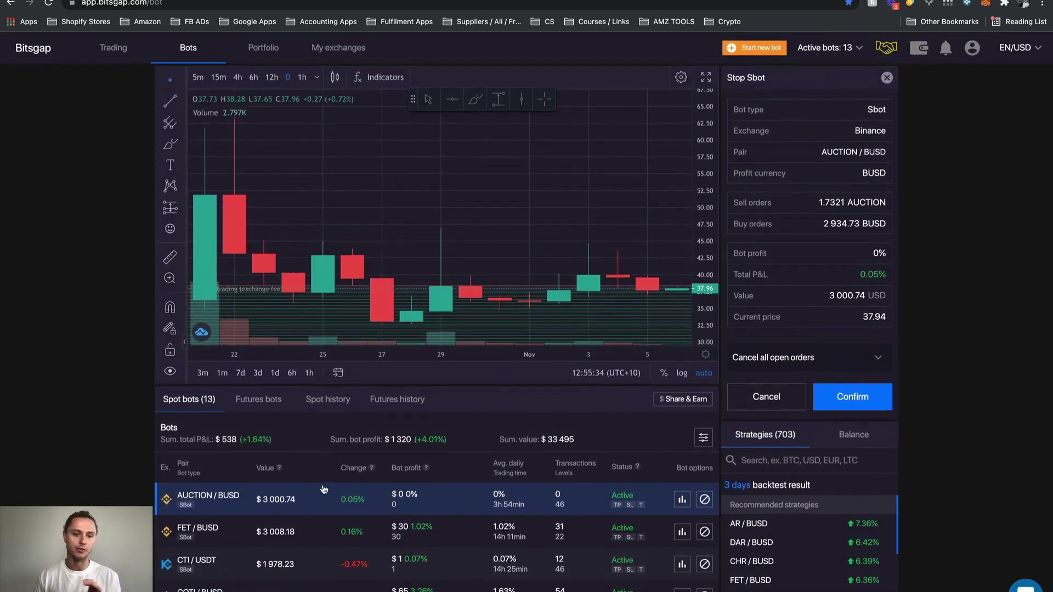
pyautogui.click(832, 367)
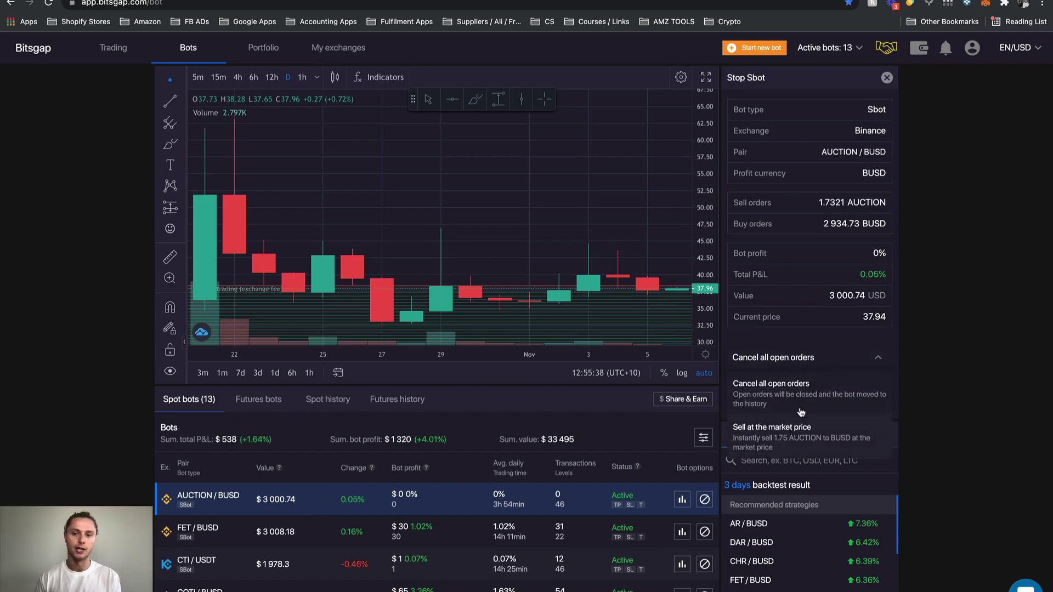
pyautogui.click(862, 357)
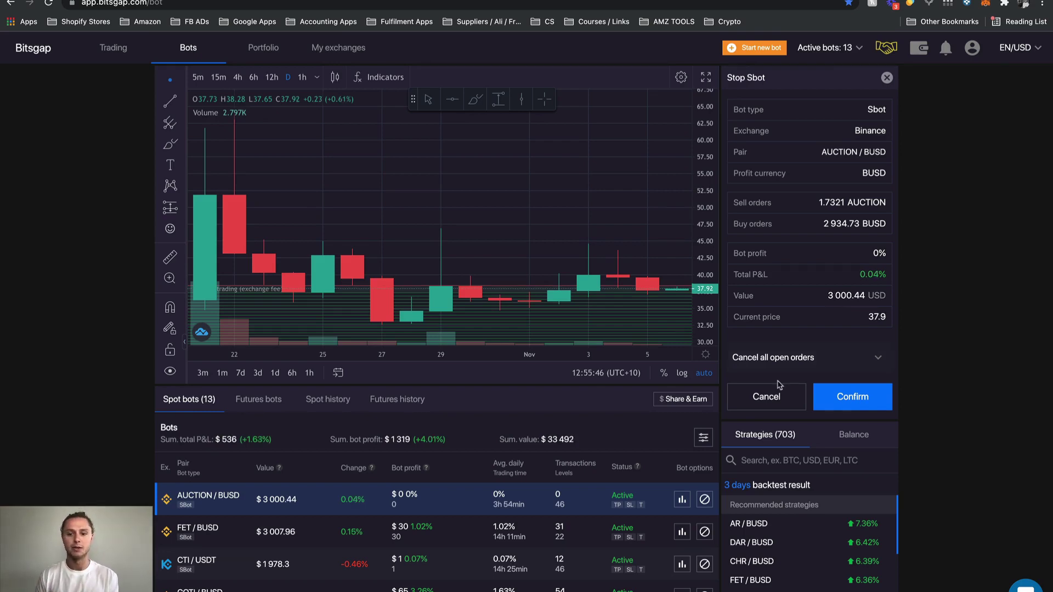
pyautogui.click(764, 398)
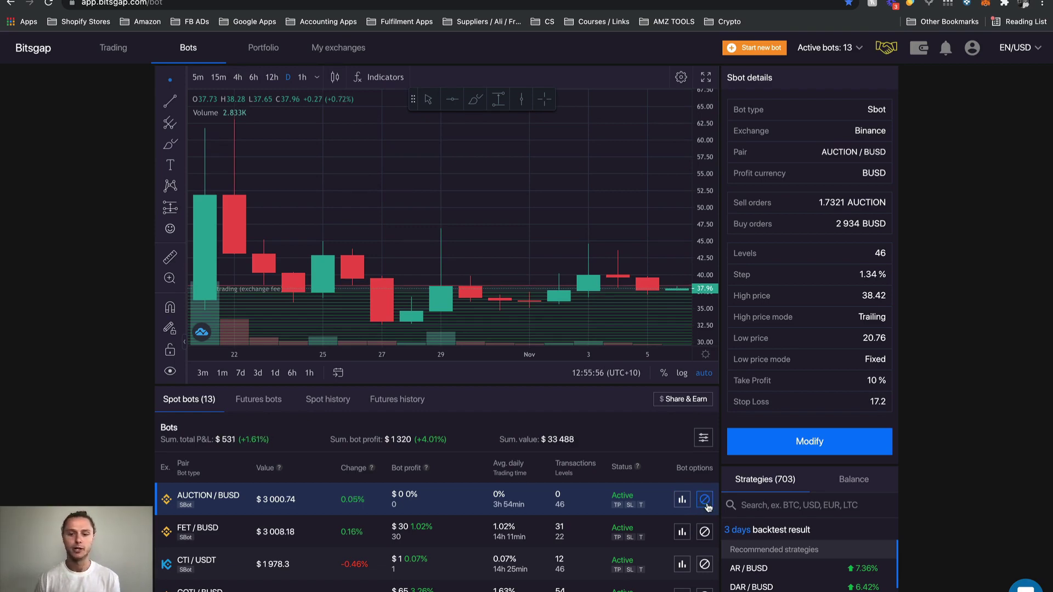
# Change the strategies' backtest period from 3 days to Week, listing 699 strategies
pyautogui.scroll(-1, 708, 508)
pyautogui.scroll(-5, 708, 502)
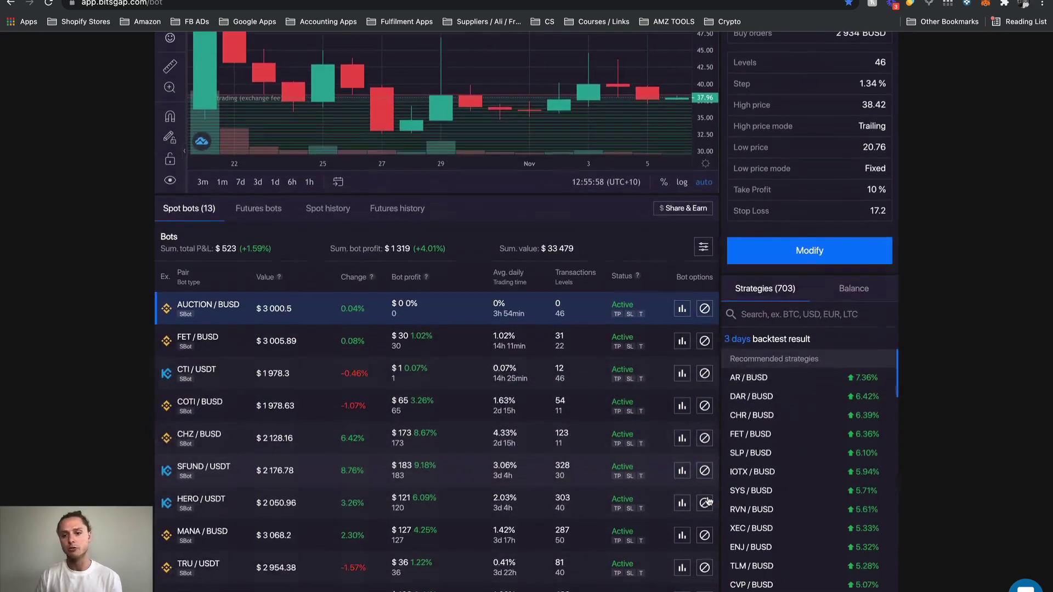
pyautogui.scroll(-1, 715, 486)
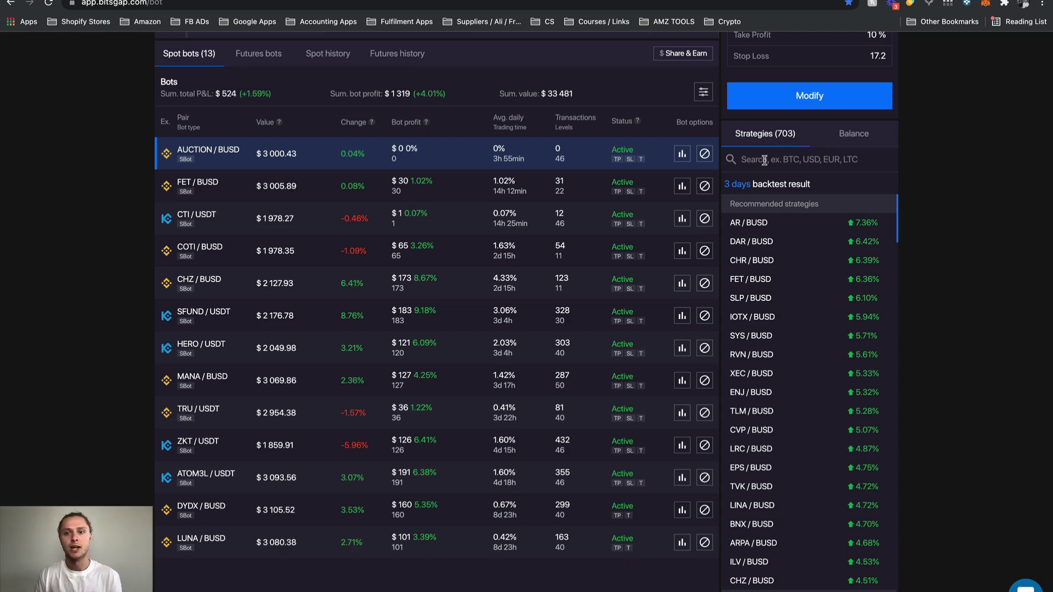
pyautogui.click(739, 187)
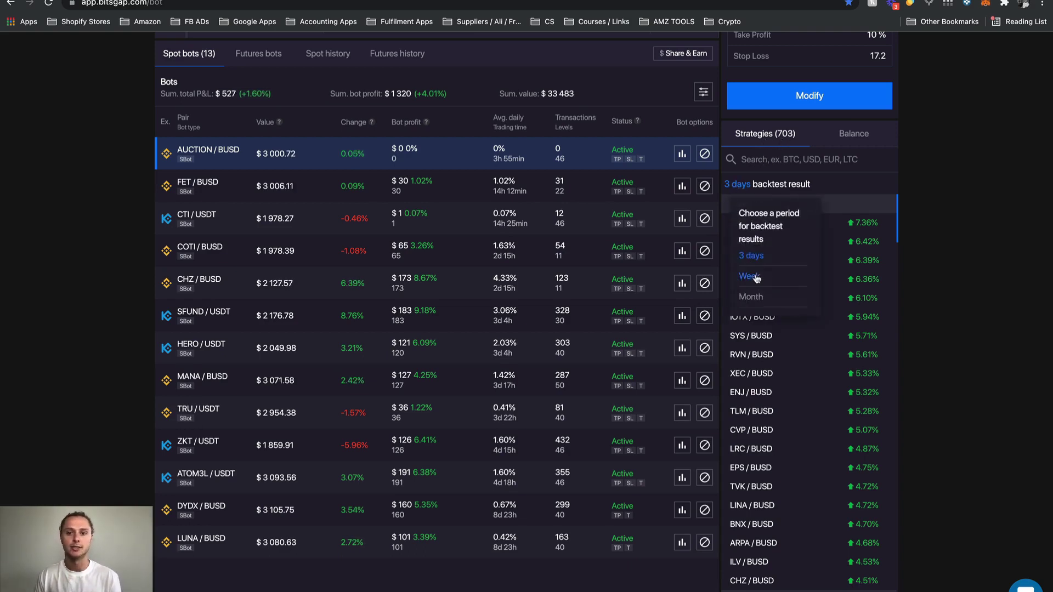
pyautogui.click(750, 276)
pyautogui.click(743, 185)
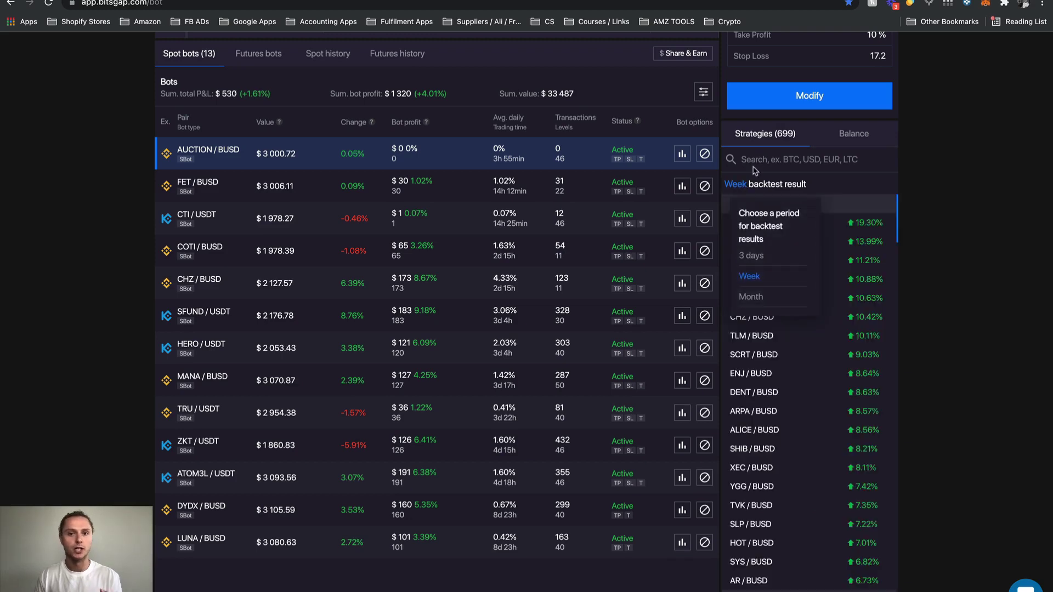
pyautogui.click(755, 165)
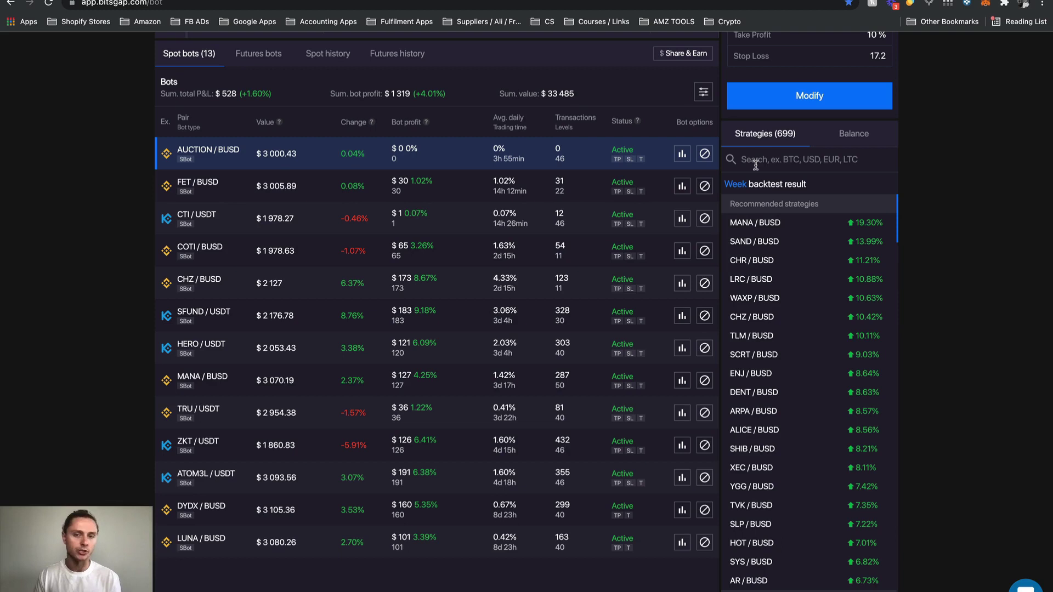
pyautogui.scroll(1, 756, 164)
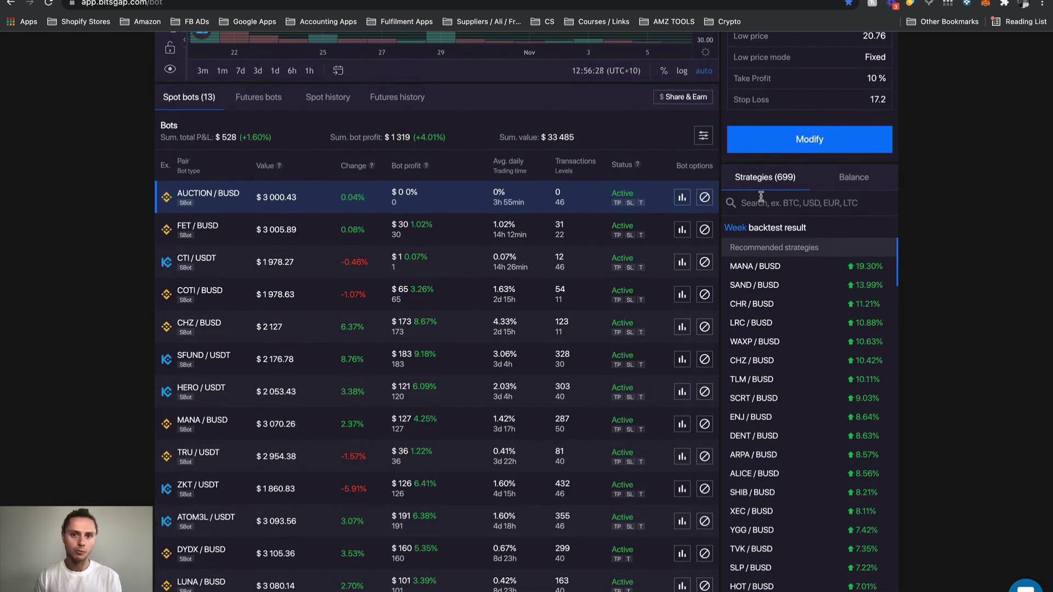
# Show the Balance tab, then open and close the per-exchange balance summary
pyautogui.click(860, 188)
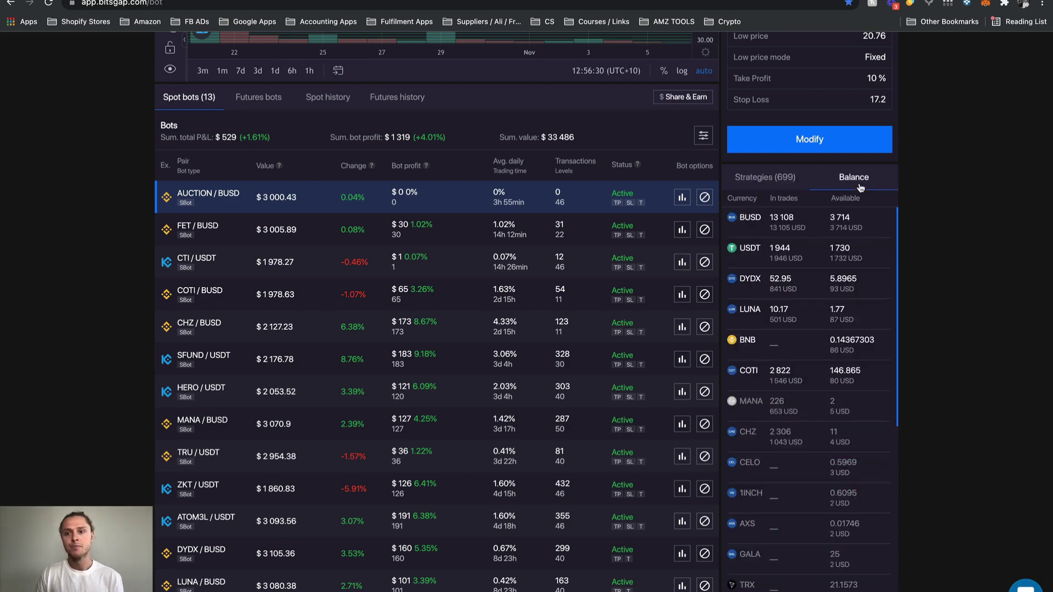
pyautogui.scroll(3, 935, 181)
pyautogui.scroll(3, 935, 181)
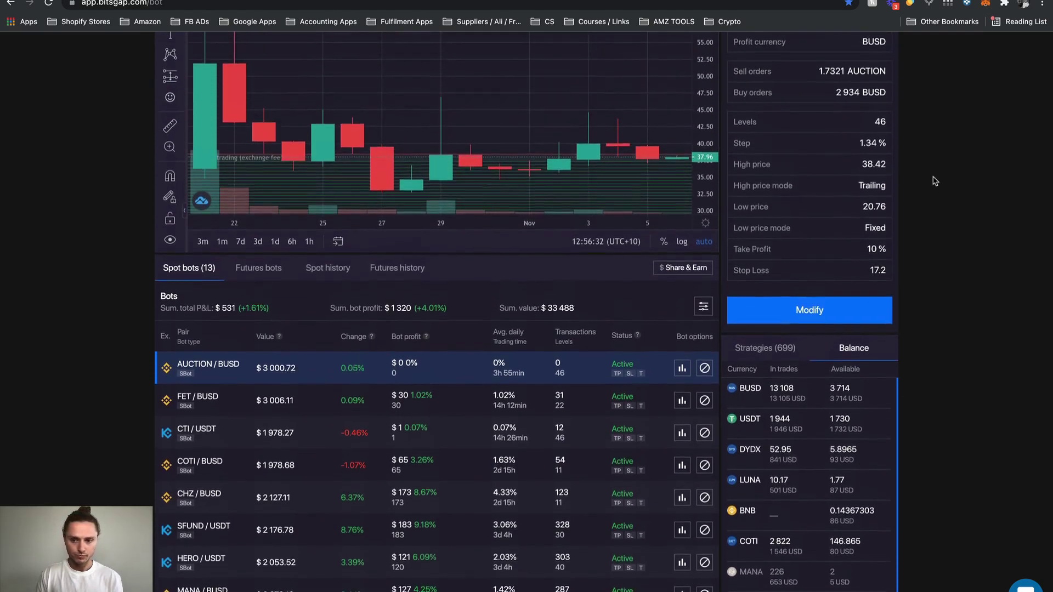
pyautogui.scroll(3, 827, 425)
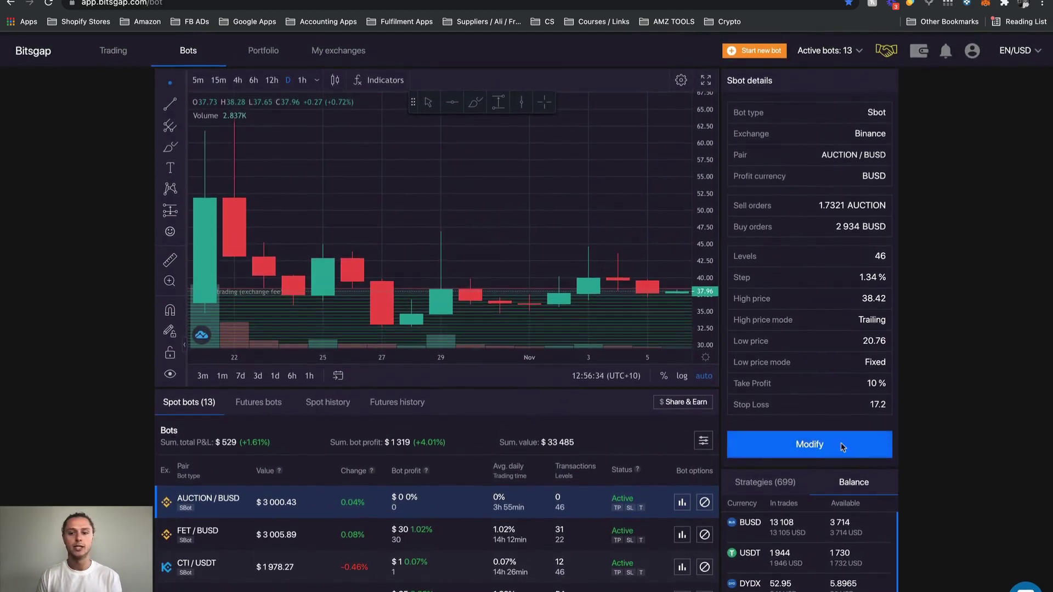
pyautogui.click(919, 50)
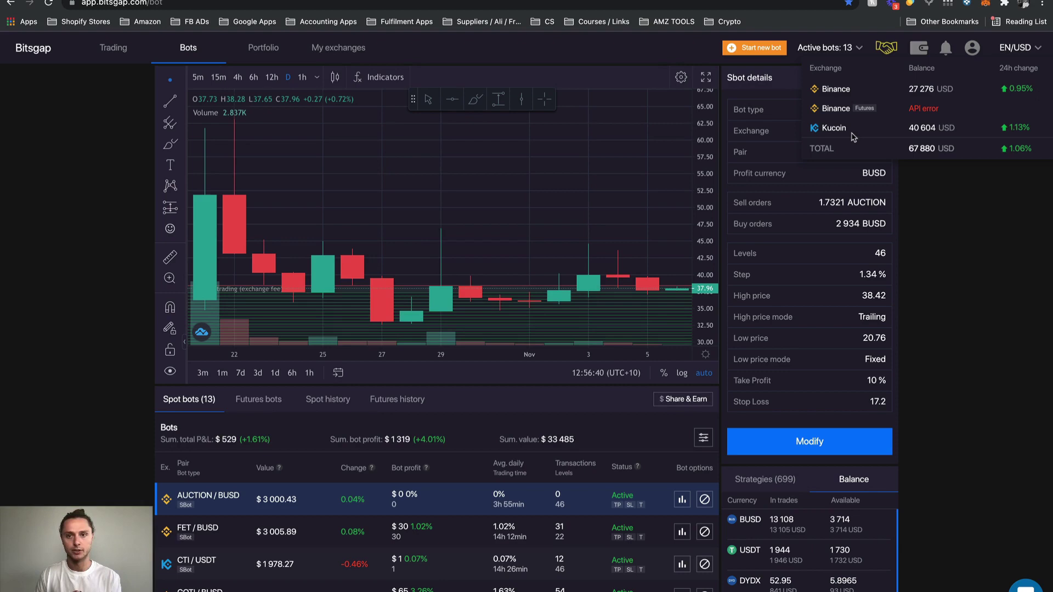
pyautogui.click(964, 270)
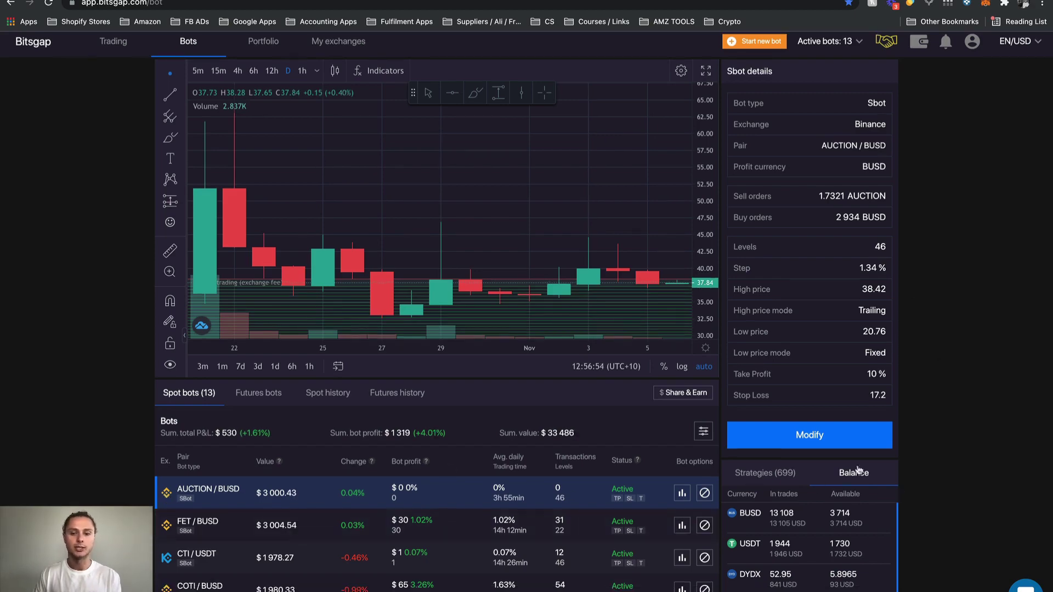
# Scroll down through the bots list
pyautogui.scroll(-2, 952, 458)
pyautogui.scroll(-1, 953, 459)
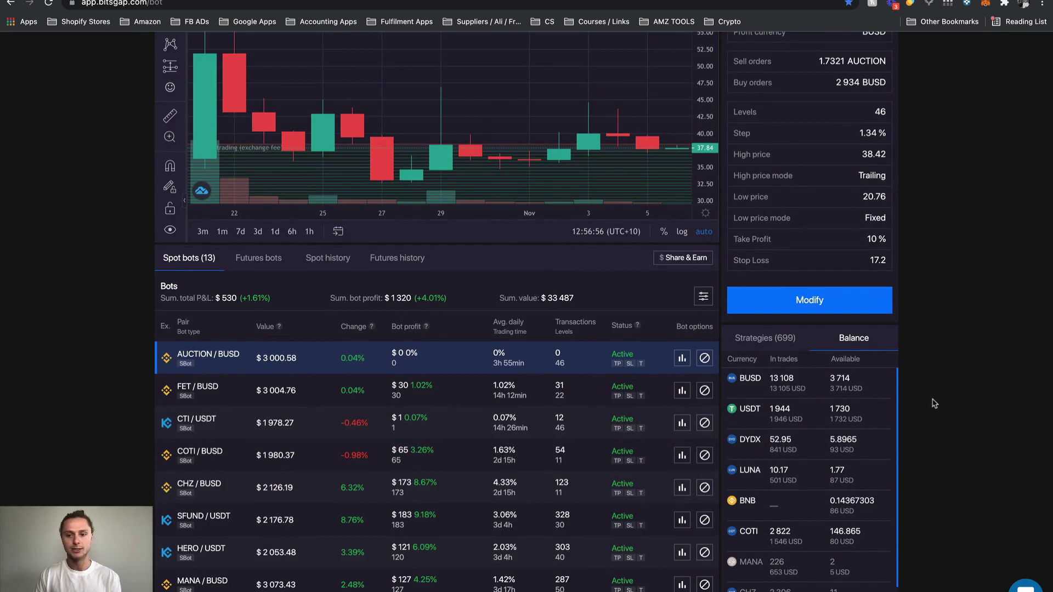
pyautogui.scroll(-3, 934, 403)
pyautogui.scroll(8, 915, 399)
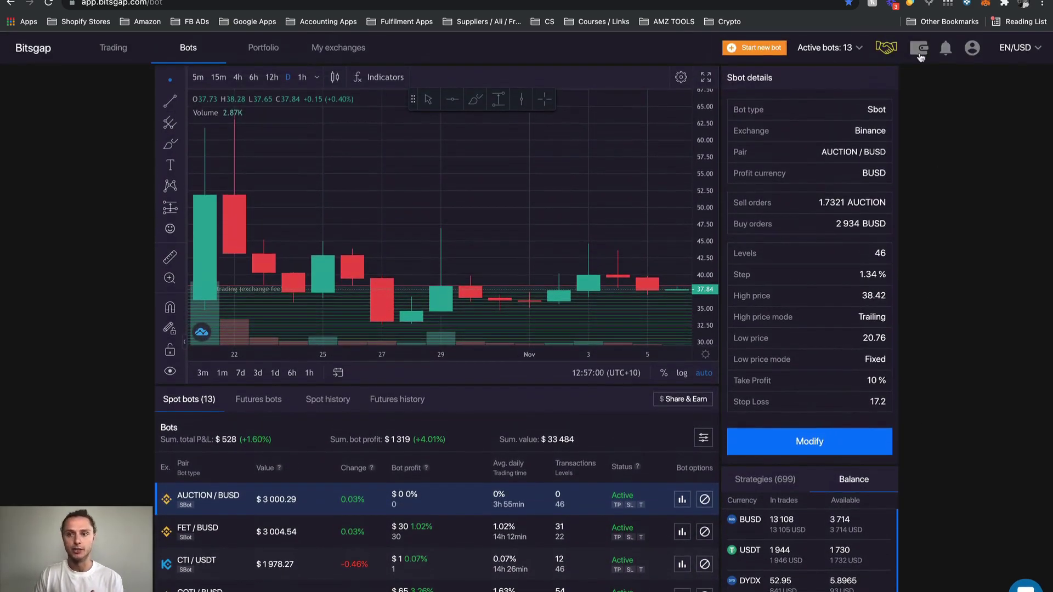
pyautogui.moveTo(920, 50)
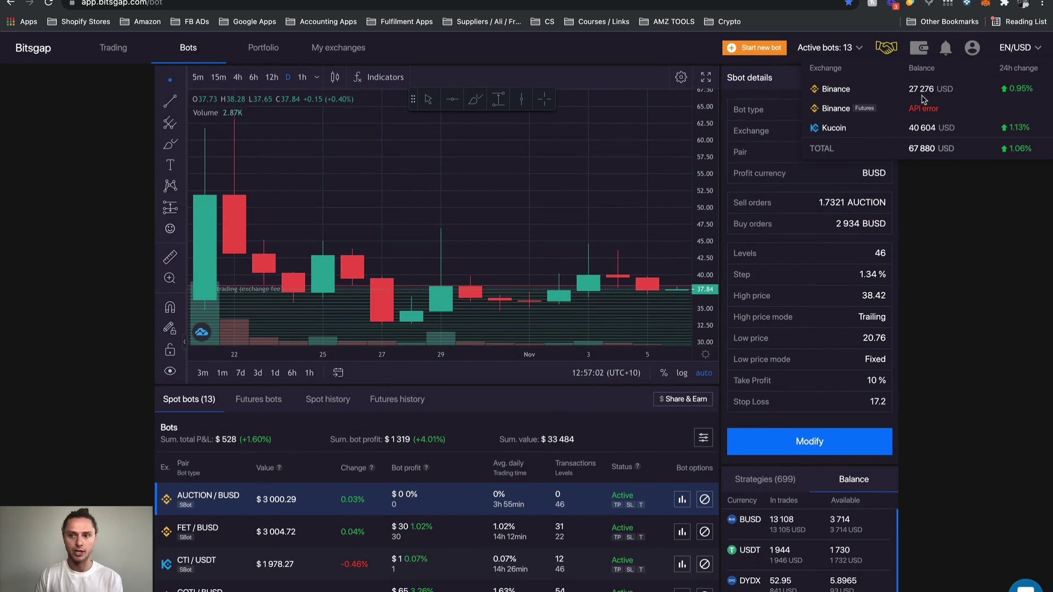
pyautogui.scroll(-12, 861, 315)
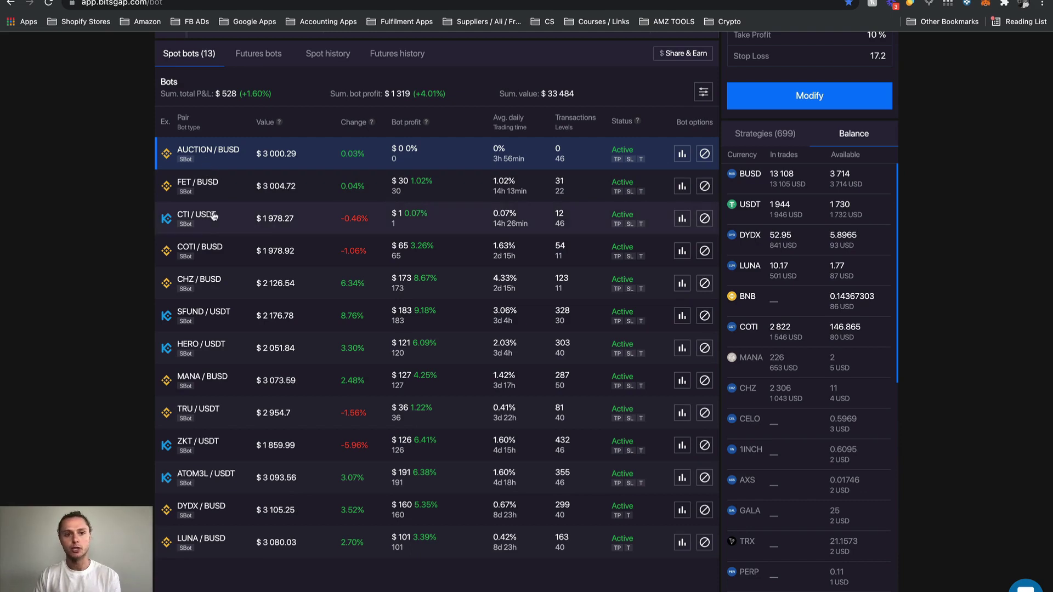
pyautogui.click(199, 229)
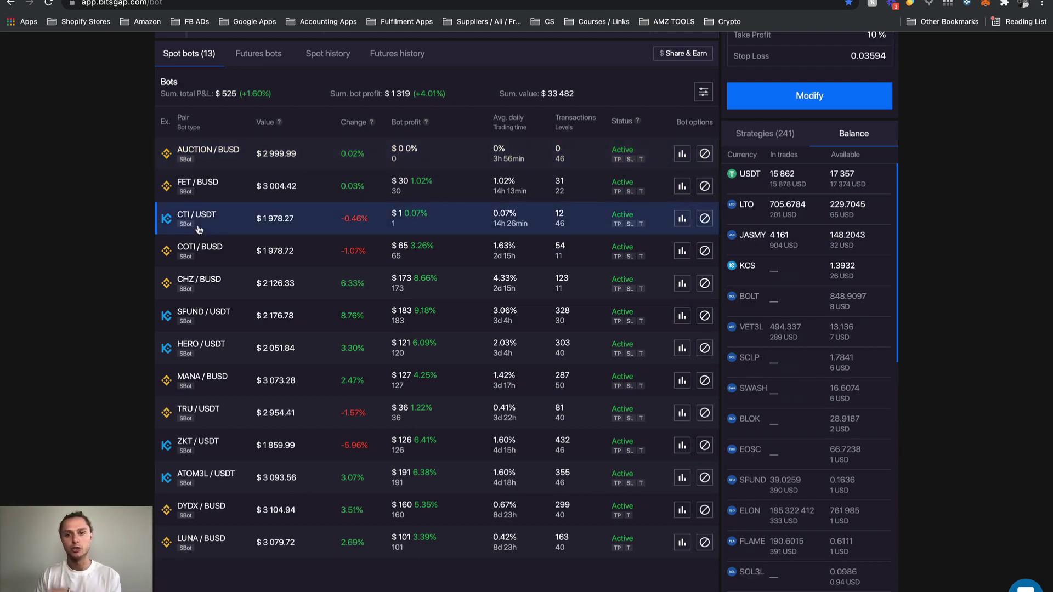
pyautogui.click(215, 158)
pyautogui.scroll(3, 934, 244)
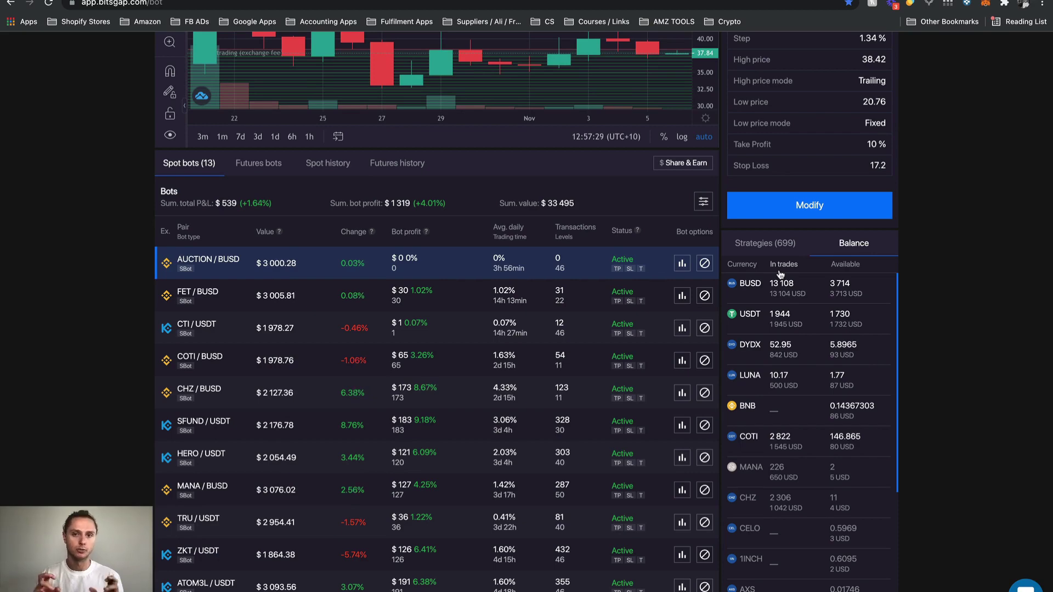
pyautogui.scroll(5, 780, 274)
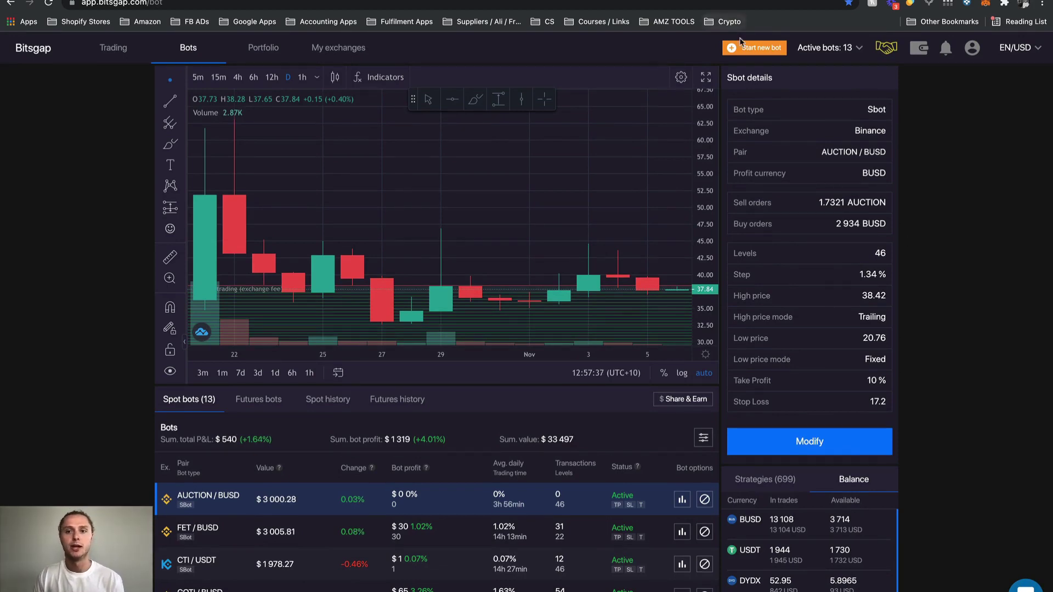
# Choose Sbot as the new bot type, stretch the chart's price scale, and list the exchanges
pyautogui.click(754, 47)
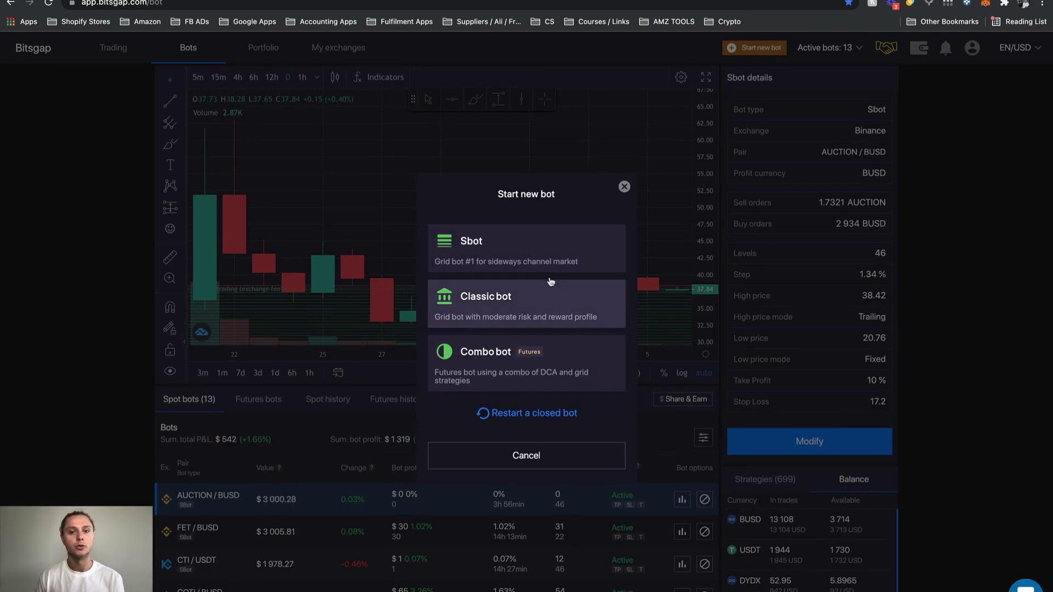
pyautogui.click(543, 244)
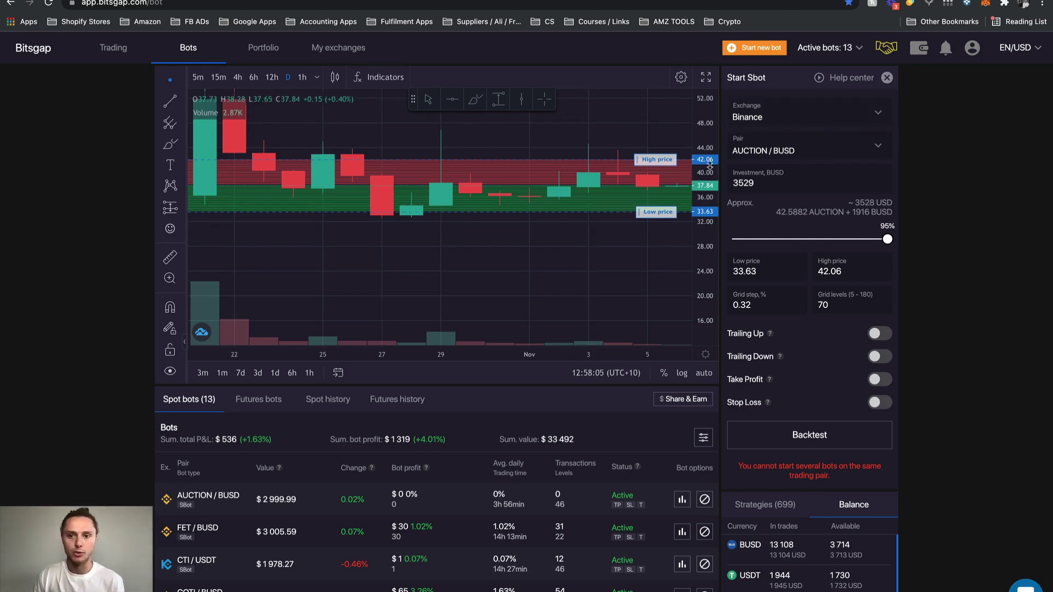
pyautogui.moveTo(710, 164); pyautogui.dragTo(713, 142)
pyautogui.click(779, 124)
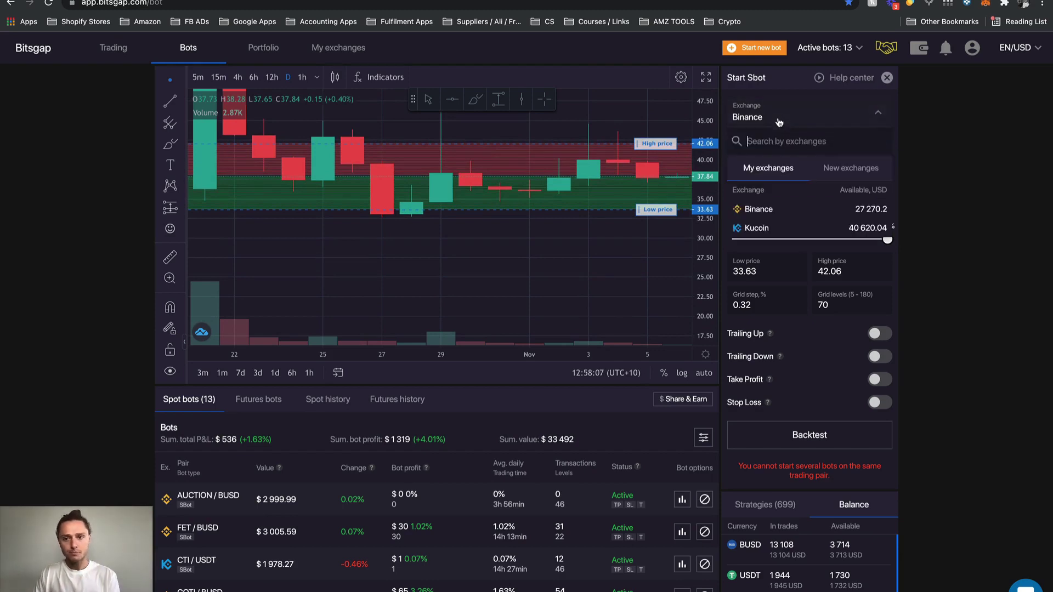
# Keep Binance as the exchange, switch the pair to ETH/USDT, and zoom the chart out
pyautogui.click(790, 209)
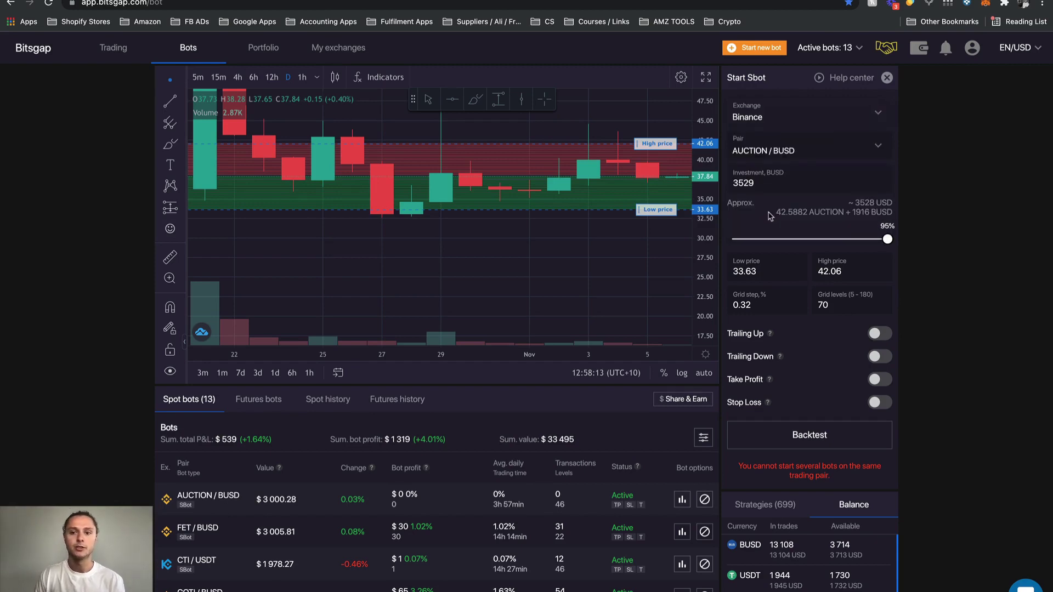
pyautogui.click(786, 150)
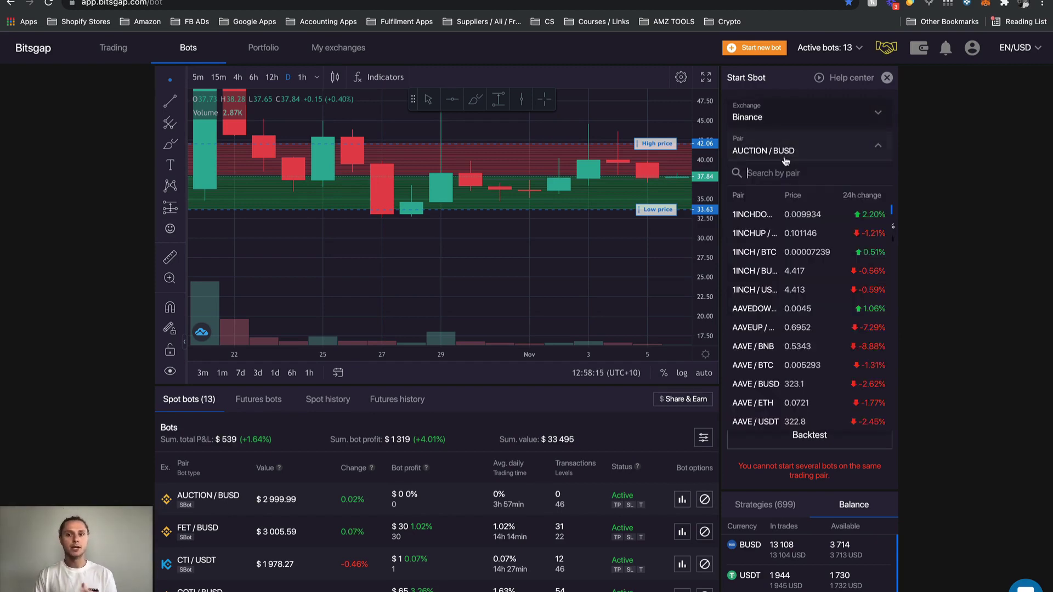
pyautogui.scroll(-15, 789, 251)
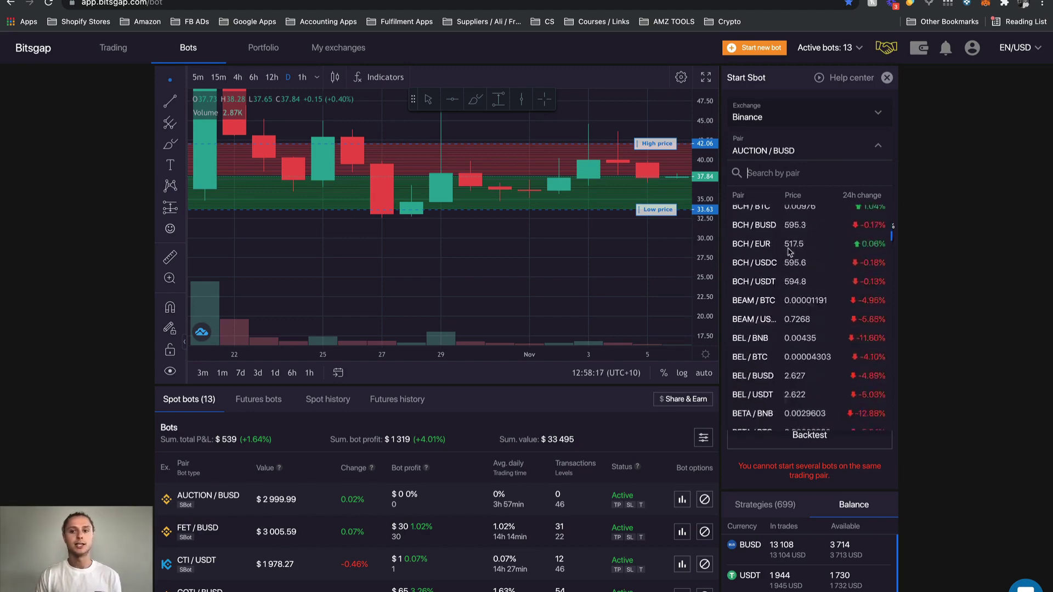
pyautogui.scroll(15, 788, 251)
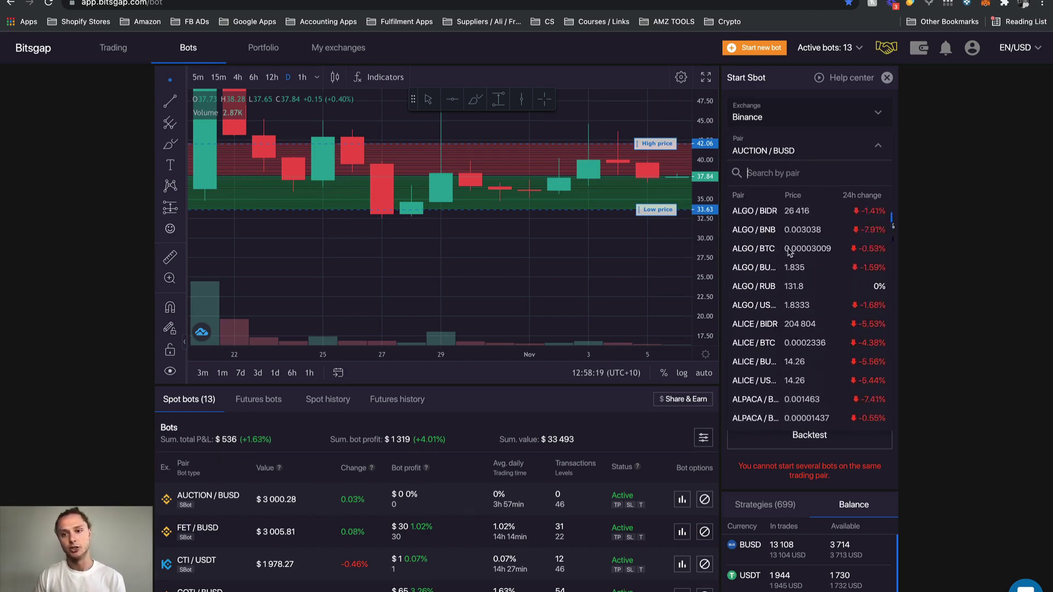
pyautogui.write('eth/usdt')
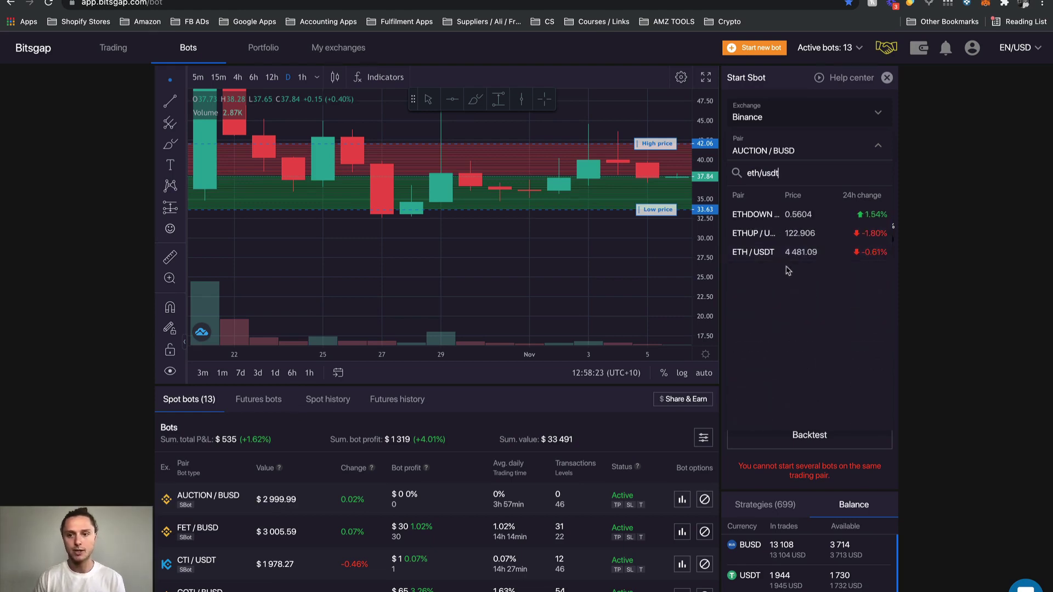
pyautogui.click(770, 254)
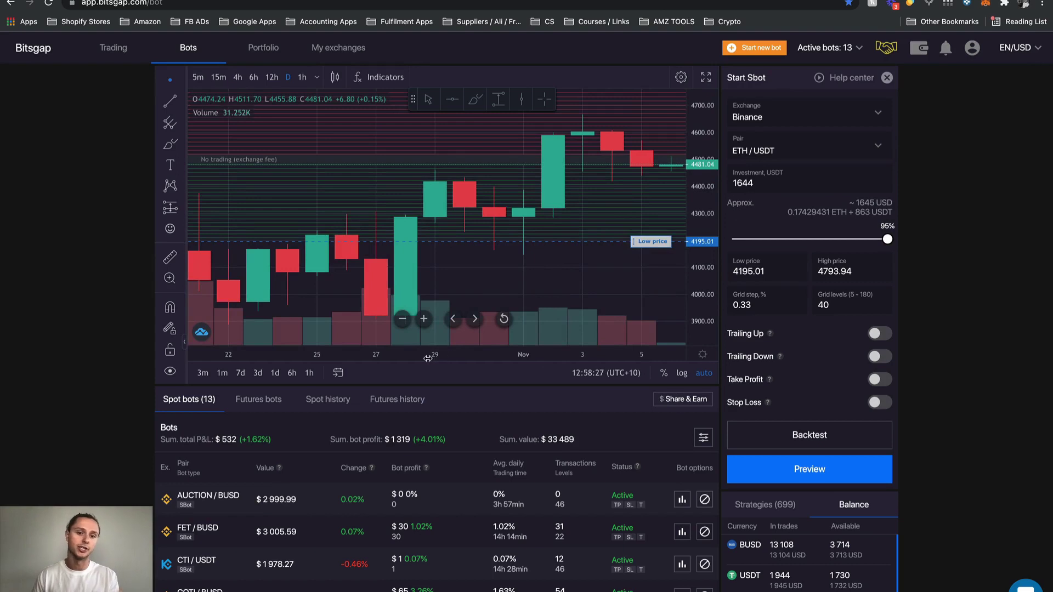
pyautogui.moveTo(461, 349); pyautogui.dragTo(417, 351)
pyautogui.moveTo(705, 142); pyautogui.dragTo(716, 219)
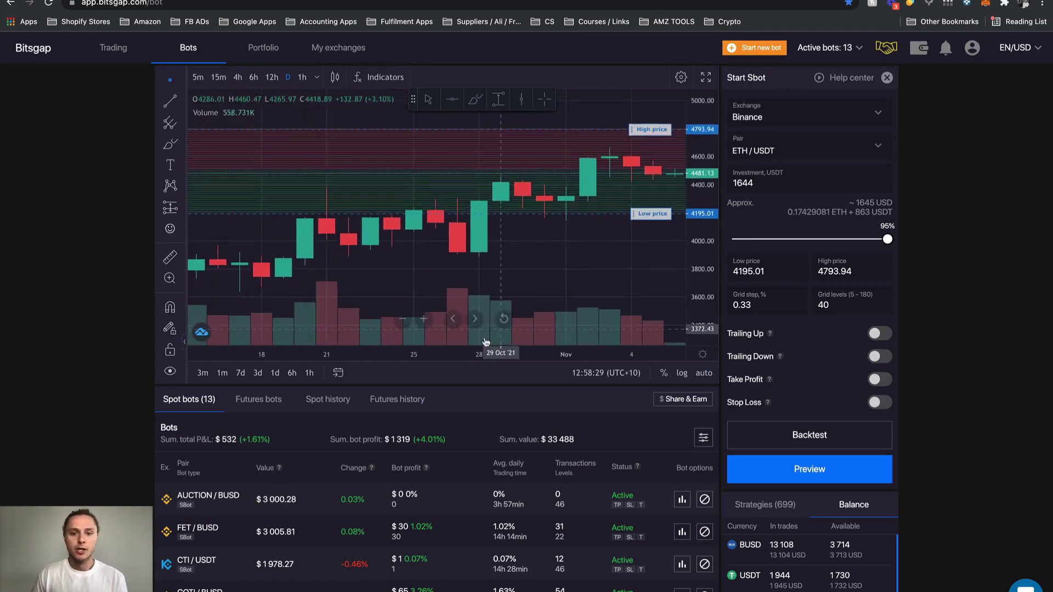
pyautogui.scroll(-3, 548, 350)
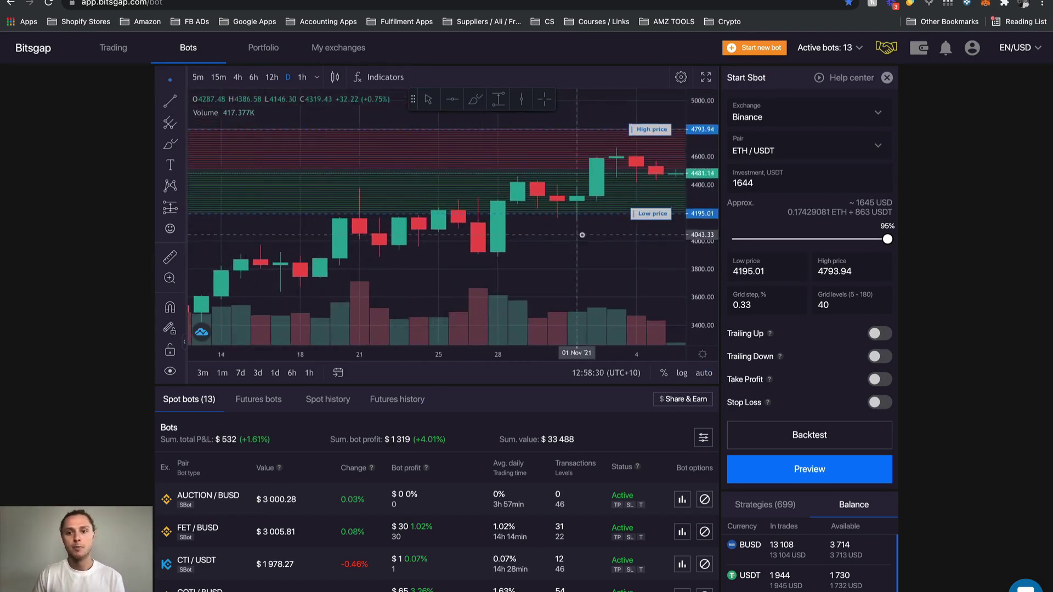
# Change the investment amount from 1644 to 1000 USDT
pyautogui.click(741, 183)
pyautogui.doubleClick(741, 182)
pyautogui.write('100')
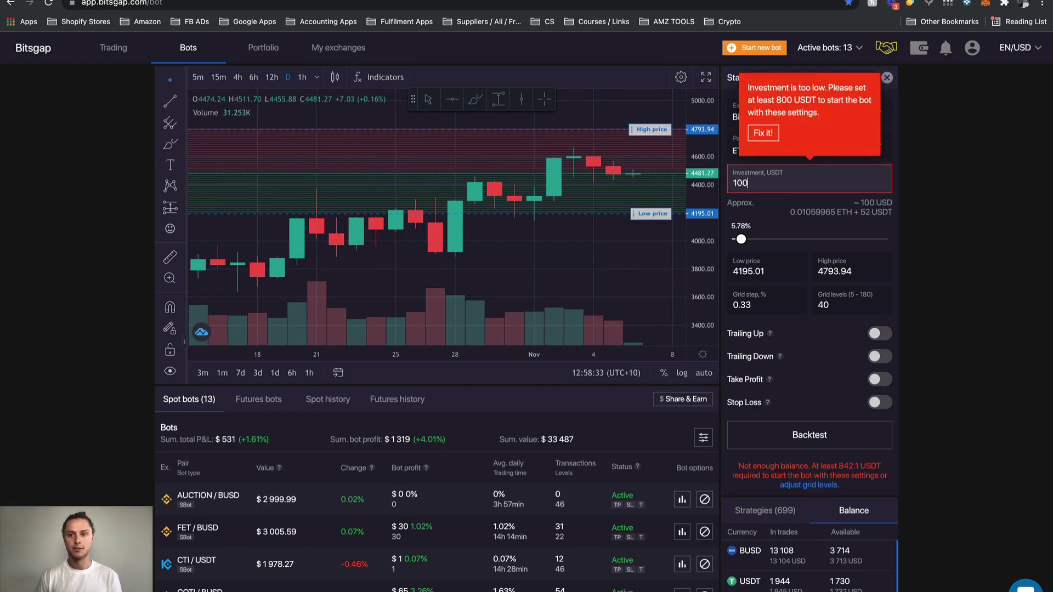
pyautogui.write('0')
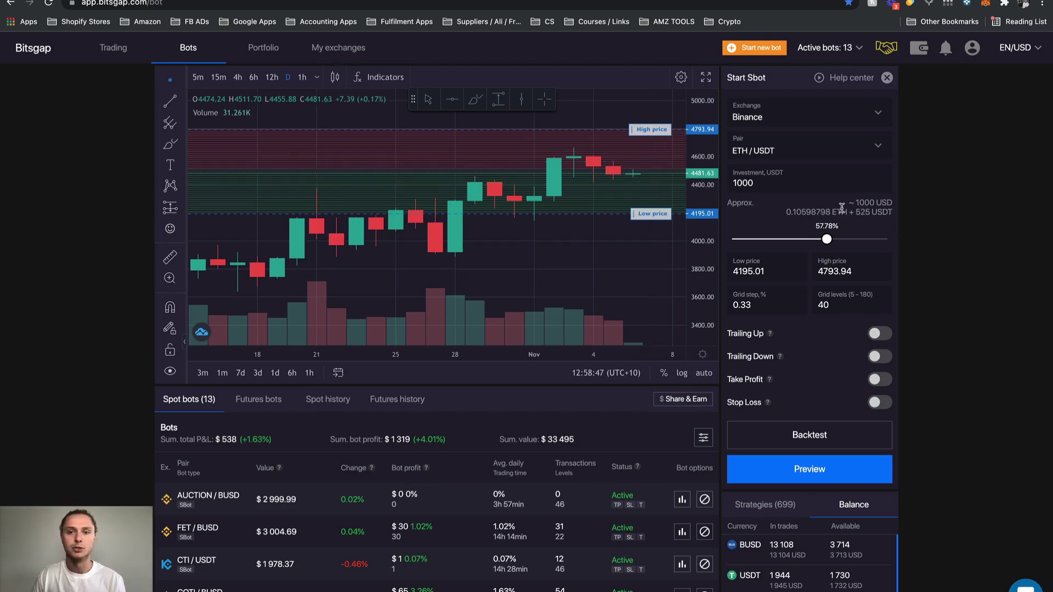
# Lower the bot's high price to 4697.46 on the chart
pyautogui.moveTo(650, 134); pyautogui.dragTo(650, 147)
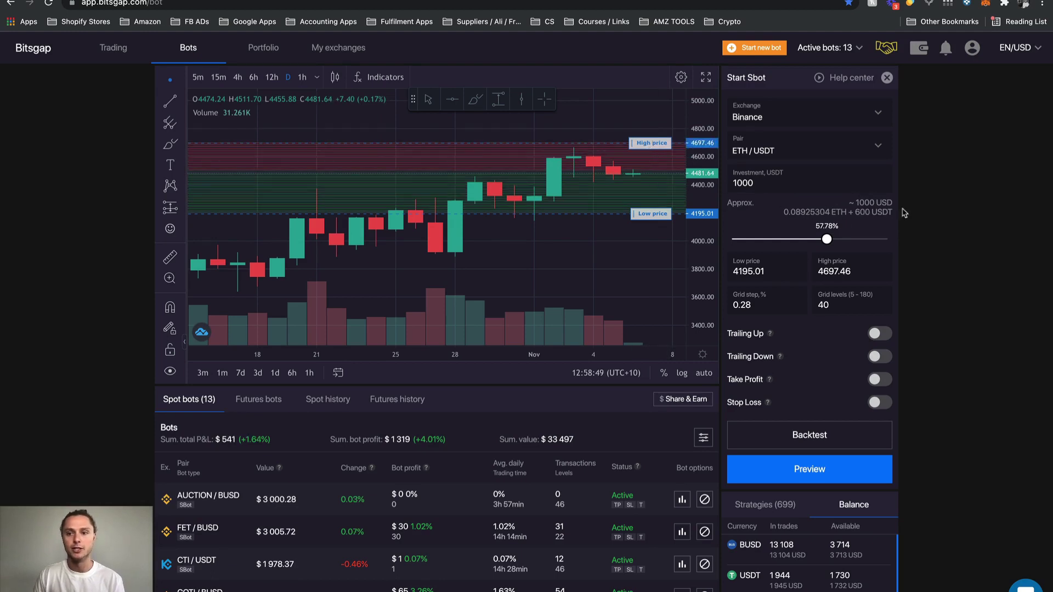
pyautogui.moveTo(702, 250); pyautogui.dragTo(703, 233)
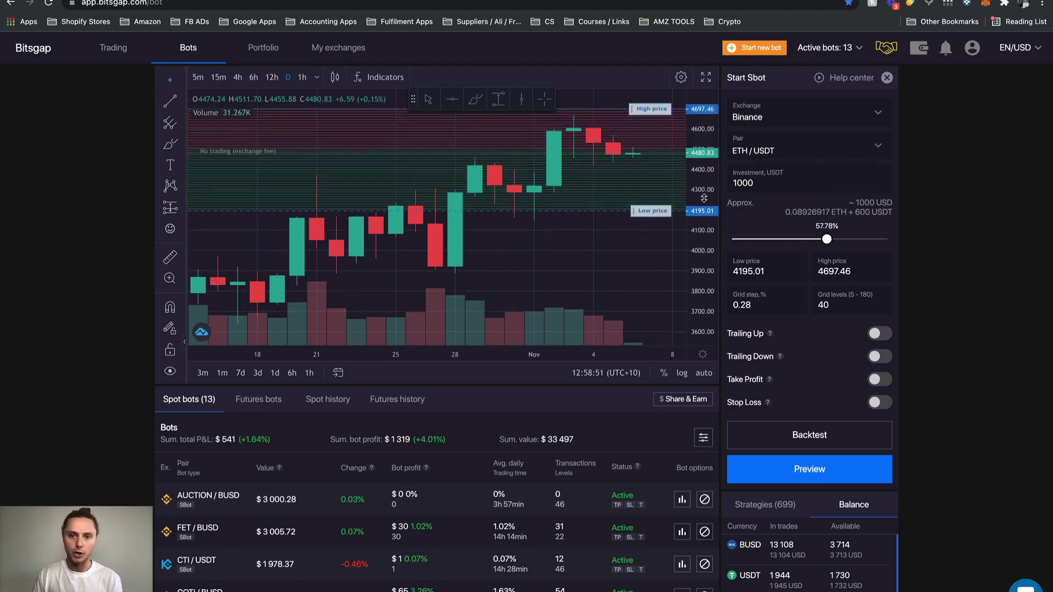
pyautogui.scroll(-3, 603, 271)
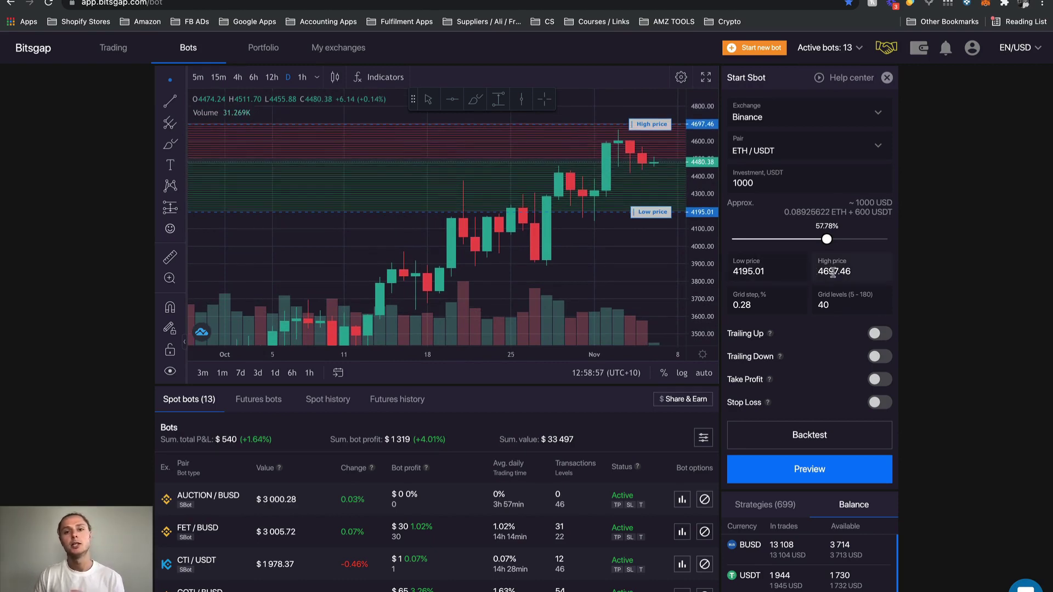
# Set the price range to a 4182.72 low and a 4800 high
pyautogui.moveTo(651, 124); pyautogui.dragTo(651, 131)
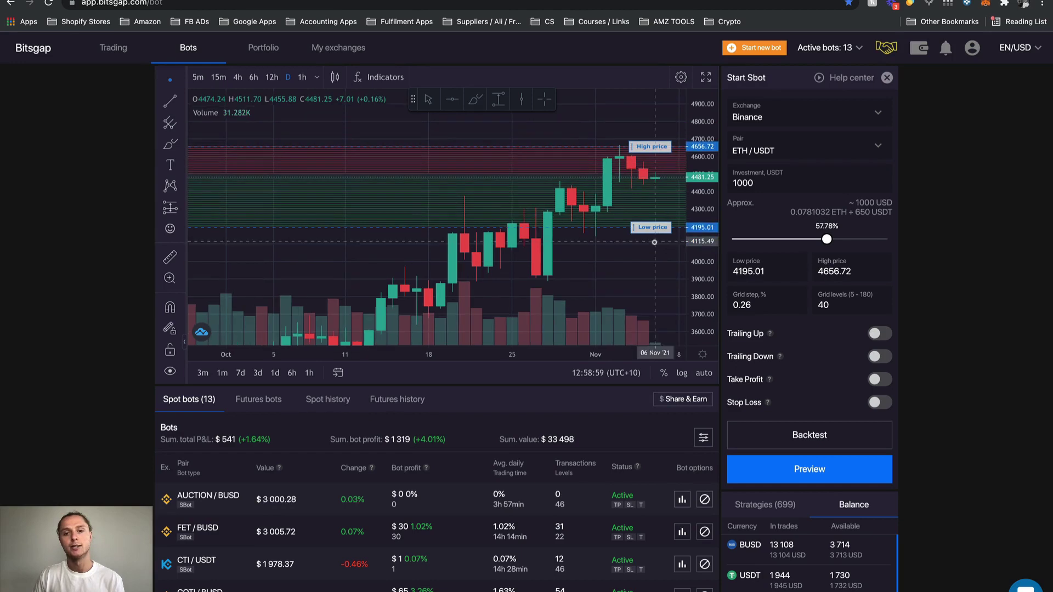
pyautogui.moveTo(635, 237); pyautogui.dragTo(635, 239)
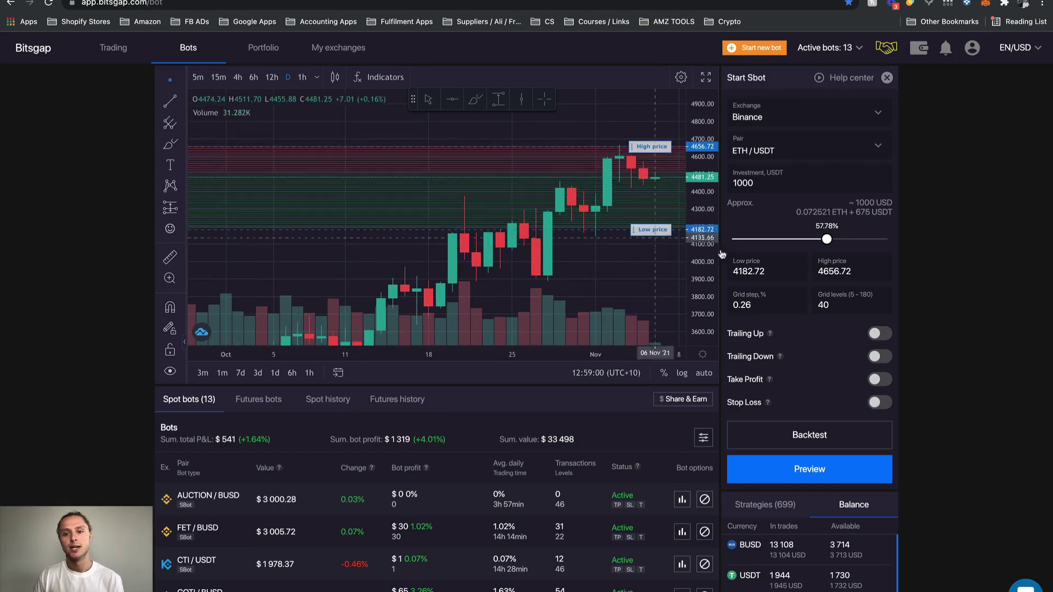
pyautogui.doubleClick(854, 271)
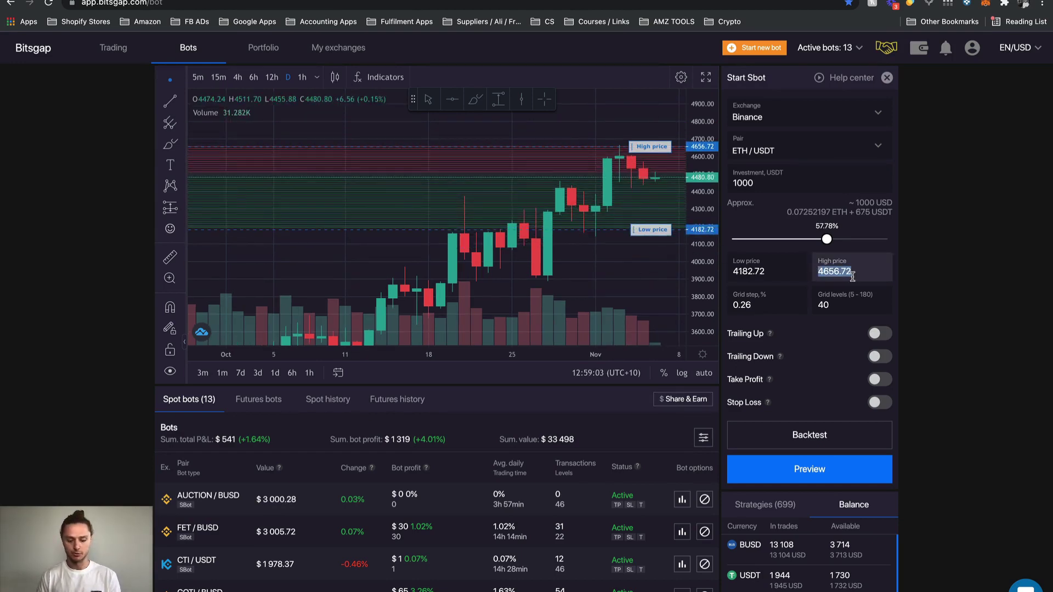
pyautogui.write('4800')
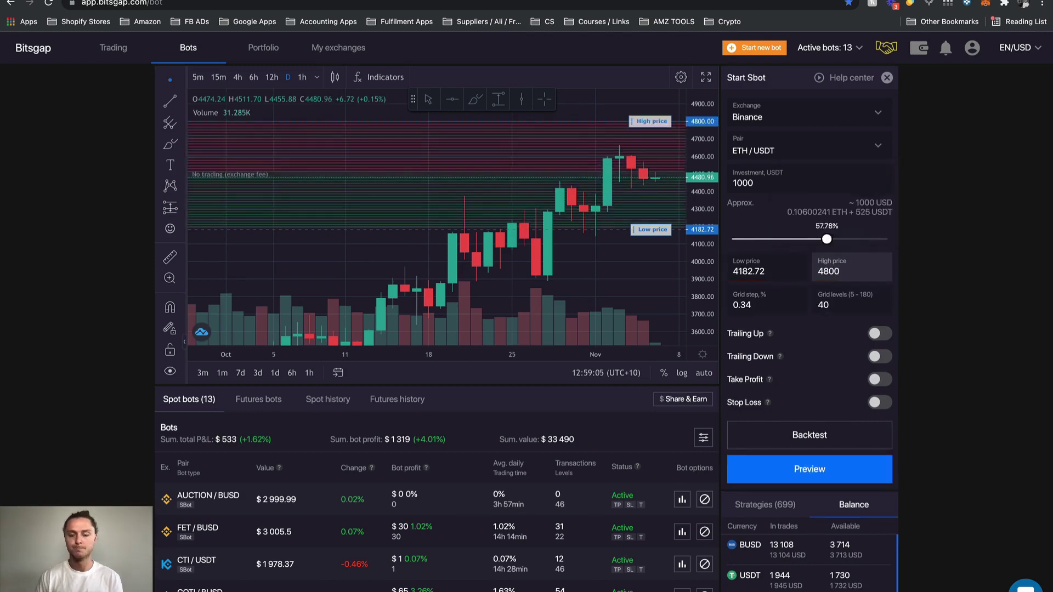
pyautogui.click(992, 242)
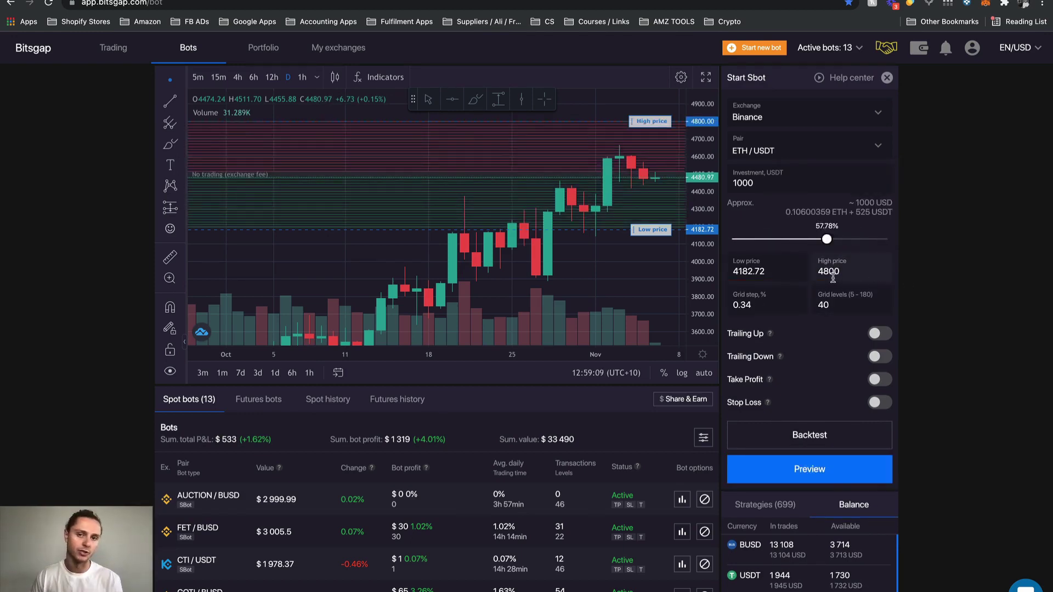
# Change the grid levels from 40 to 10
pyautogui.click(848, 305)
pyautogui.press('BackSpace')
pyautogui.press('BackSpace')
pyautogui.write('10')
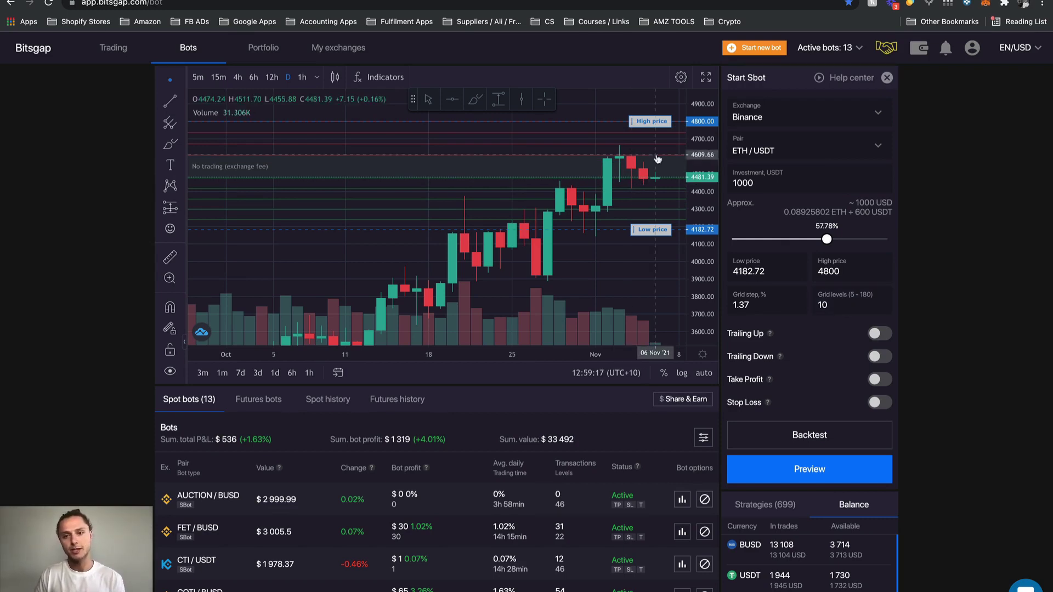
# Enter a 5% grid step, accept the 2.75% maximum, then empty the grid levels field
pyautogui.click(758, 305)
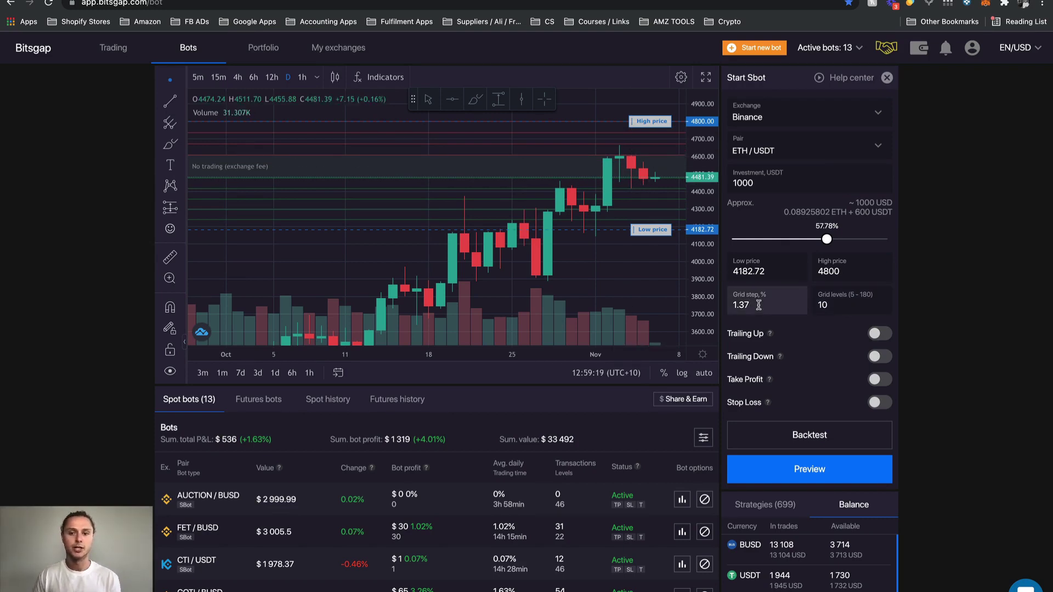
pyautogui.press('BackSpace')
pyautogui.press('BackSpace')
pyautogui.write('4')
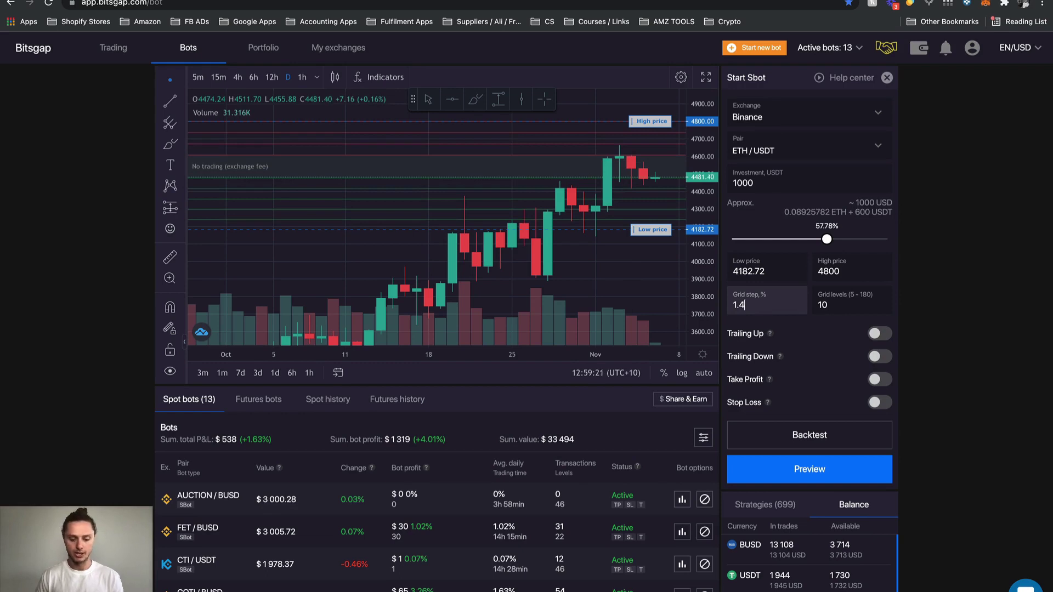
pyautogui.press('BackSpace')
pyautogui.press('BackSpace')
pyautogui.write('5')
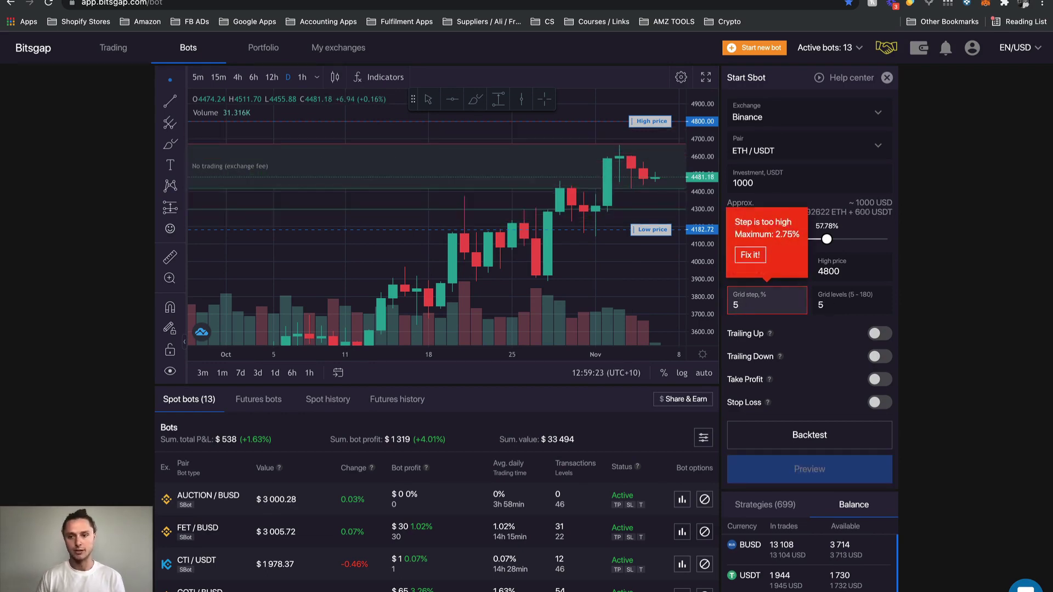
pyautogui.click(1051, 298)
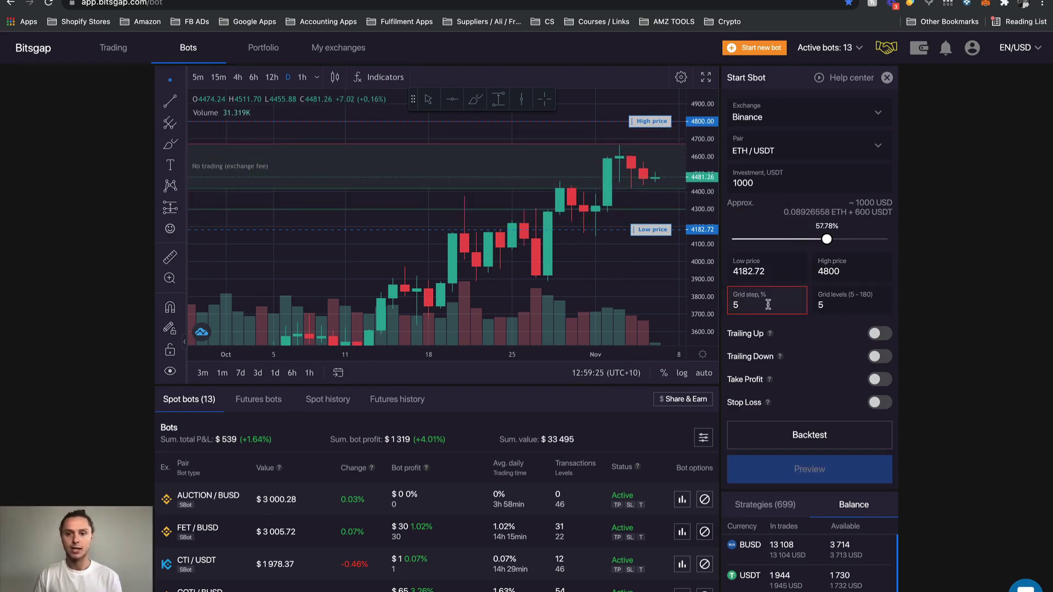
pyautogui.click(768, 304)
pyautogui.click(749, 254)
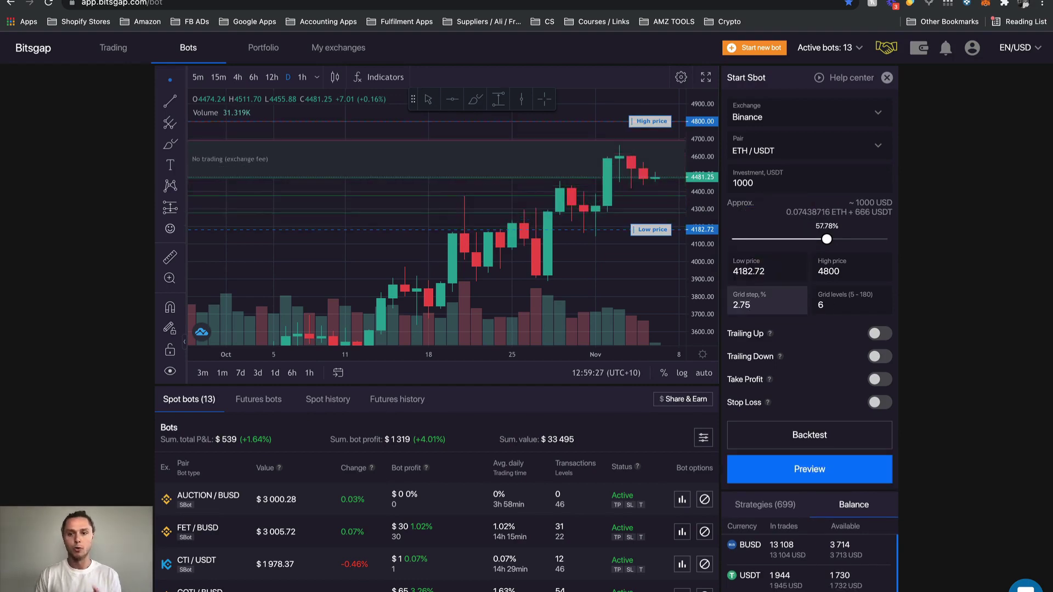
pyautogui.click(825, 305)
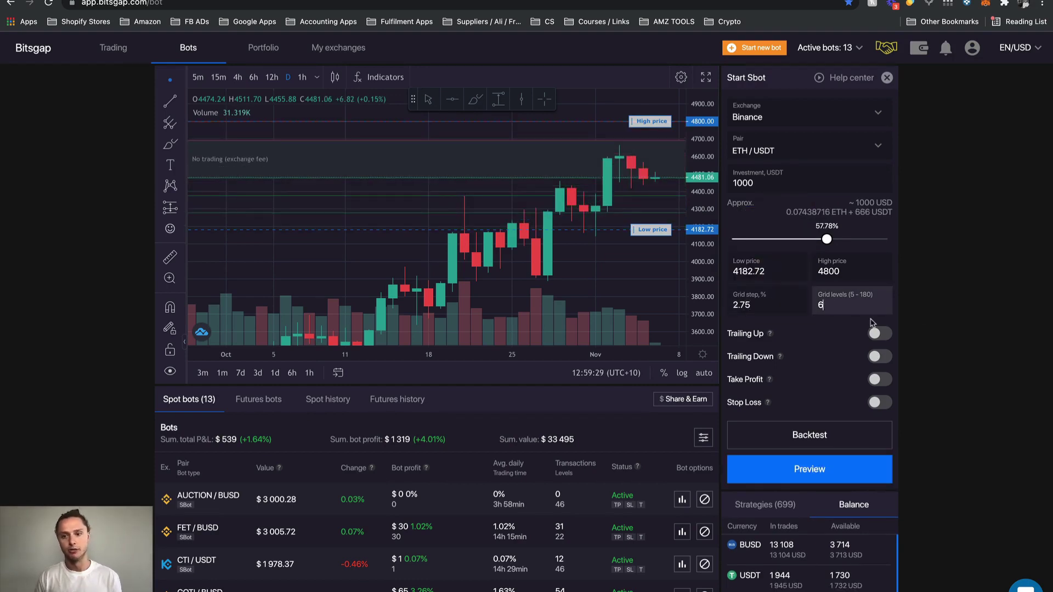
pyautogui.press('BackSpace')
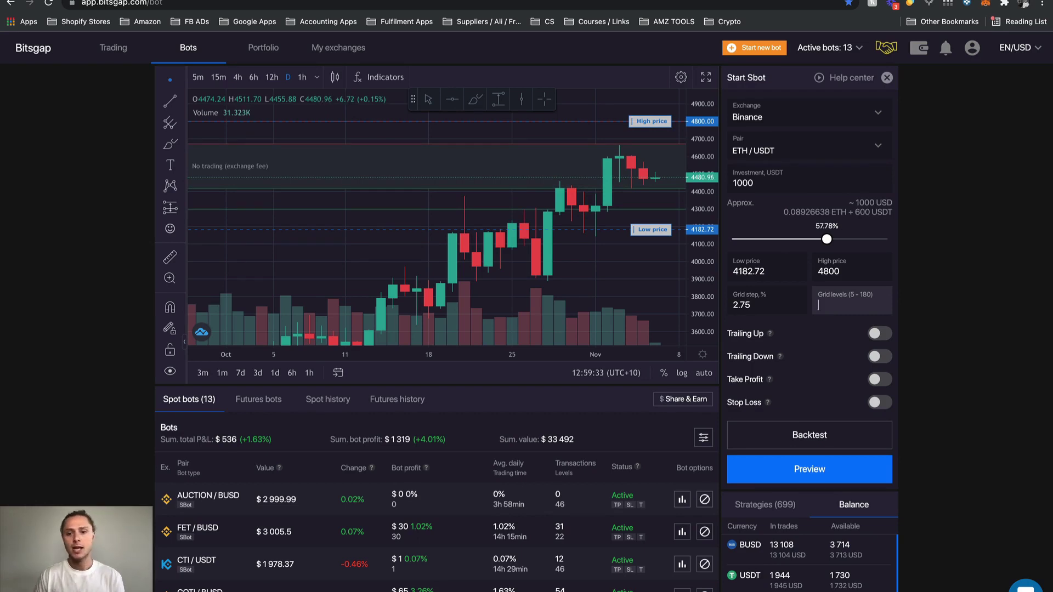
# Turn on trailing up, trailing down, take profit and stop loss, and enter 10 grid levels
pyautogui.click(879, 333)
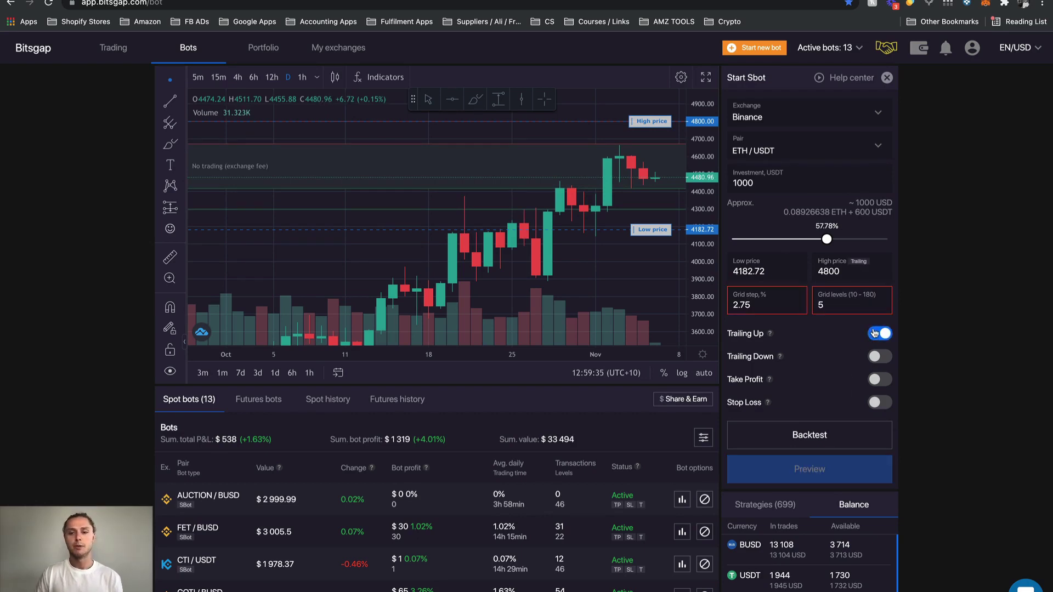
pyautogui.click(854, 307)
pyautogui.press('BackSpace')
pyautogui.write('10')
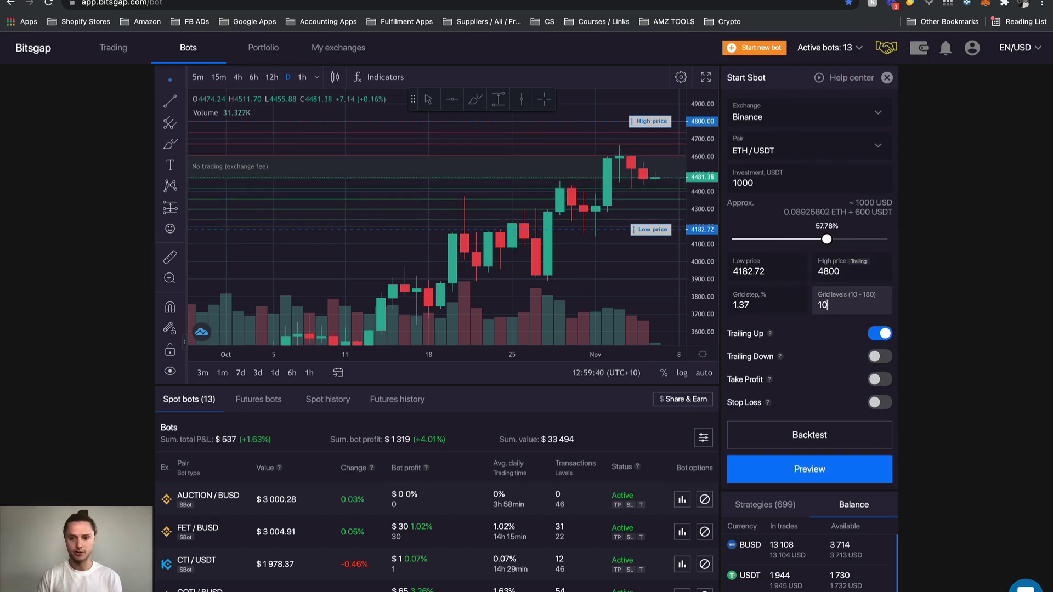
pyautogui.click(876, 357)
pyautogui.scroll(-1, 876, 357)
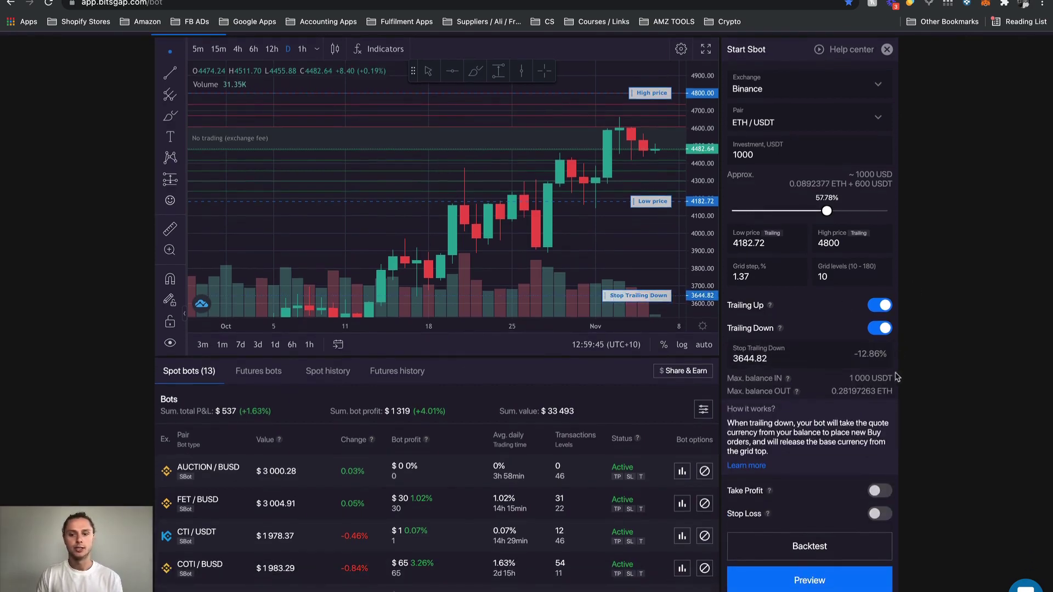
pyautogui.scroll(-2, 867, 481)
pyautogui.click(876, 458)
pyautogui.click(876, 514)
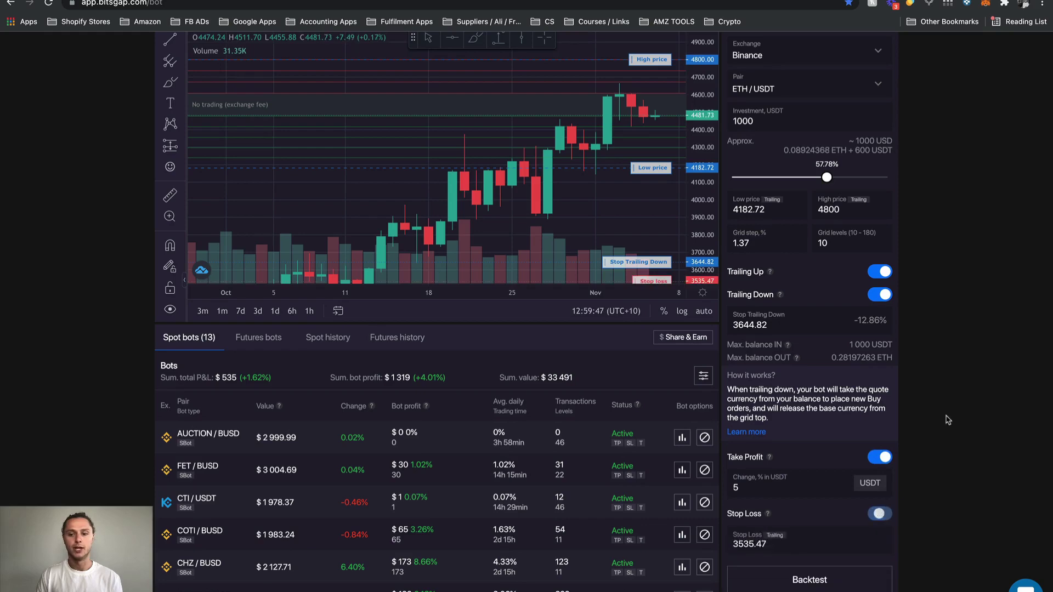
pyautogui.scroll(2, 948, 420)
pyautogui.scroll(1, 948, 420)
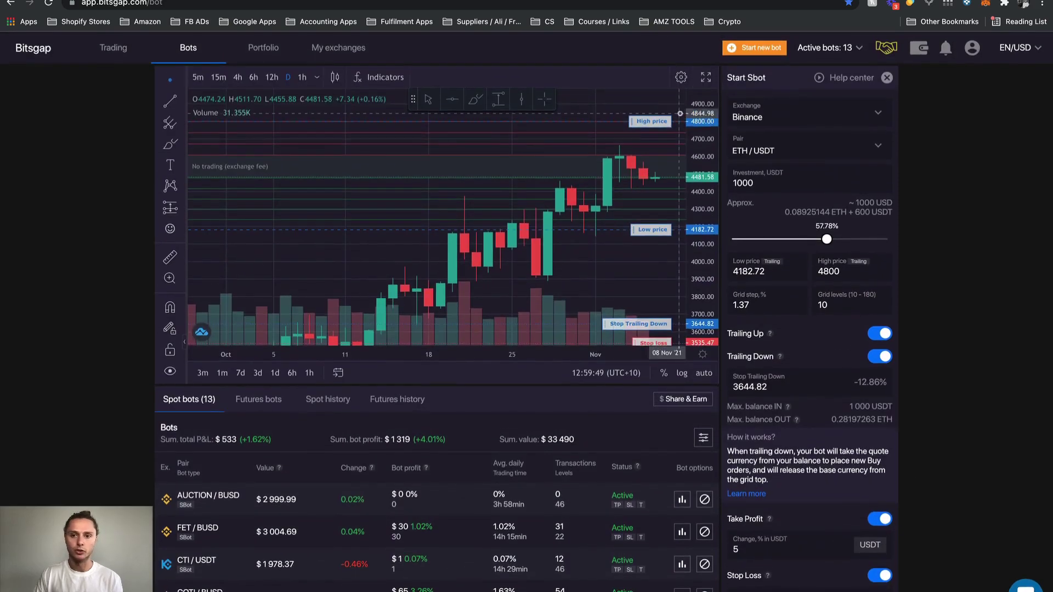
pyautogui.moveTo(704, 222); pyautogui.dragTo(707, 248)
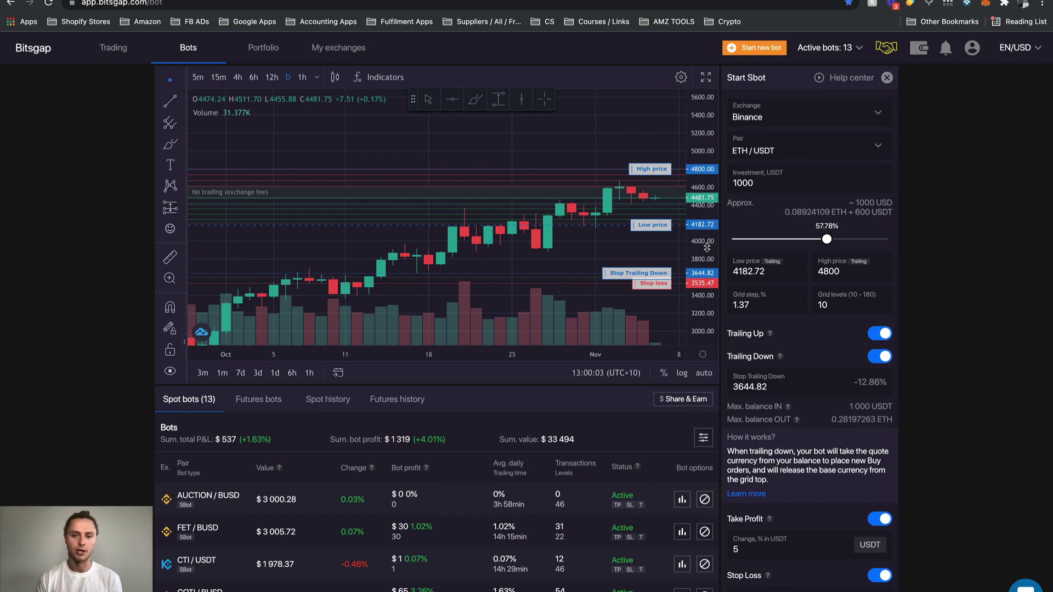
# Switch trailing up, trailing down, take profit and stop loss back off
pyautogui.scroll(-3, 859, 216)
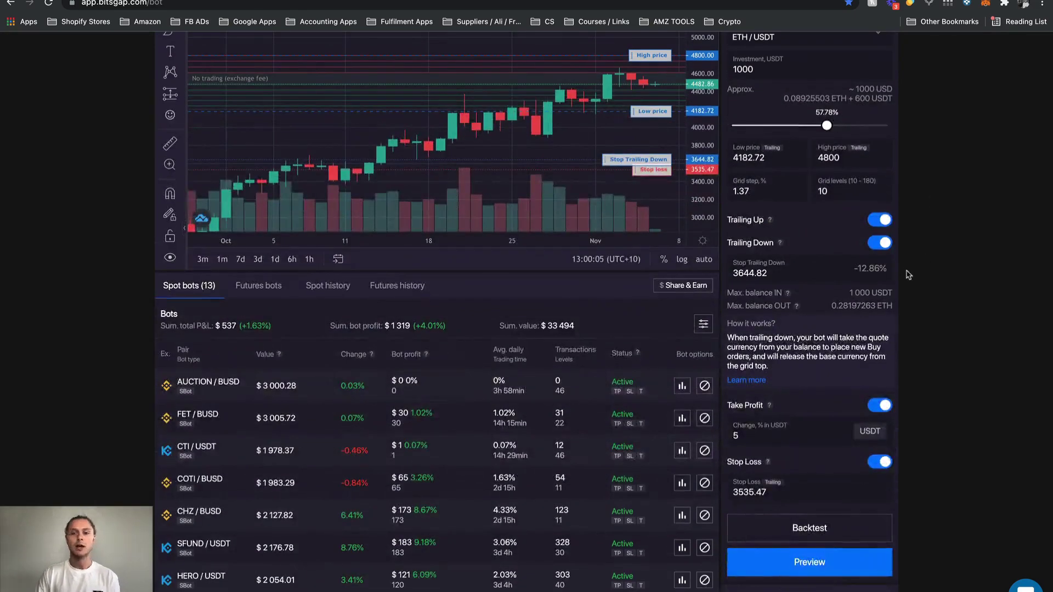
pyautogui.click(880, 222)
pyautogui.click(881, 243)
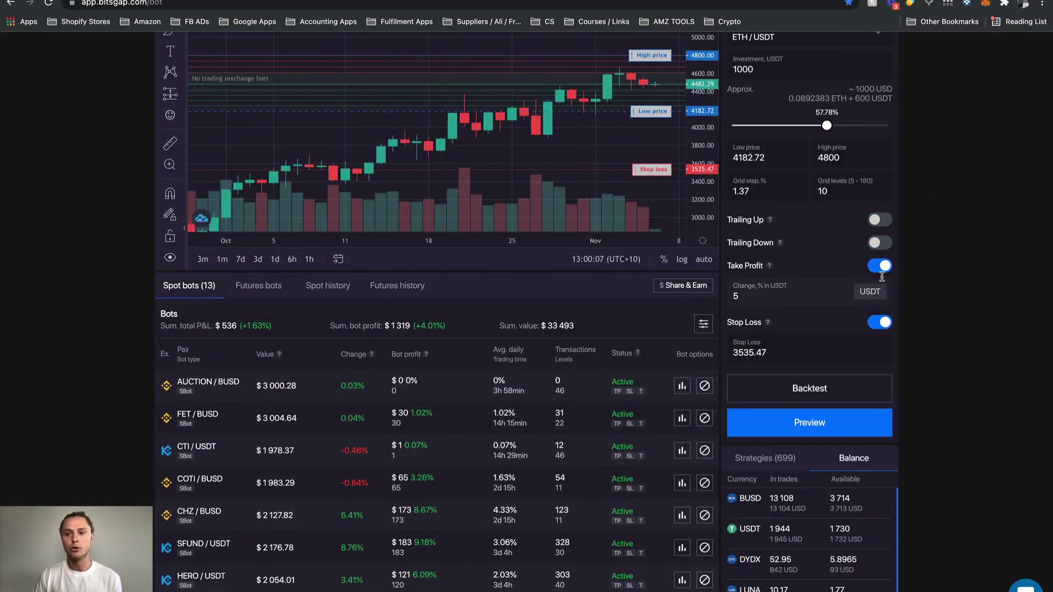
pyautogui.click(880, 265)
pyautogui.click(884, 293)
pyautogui.scroll(3, 940, 294)
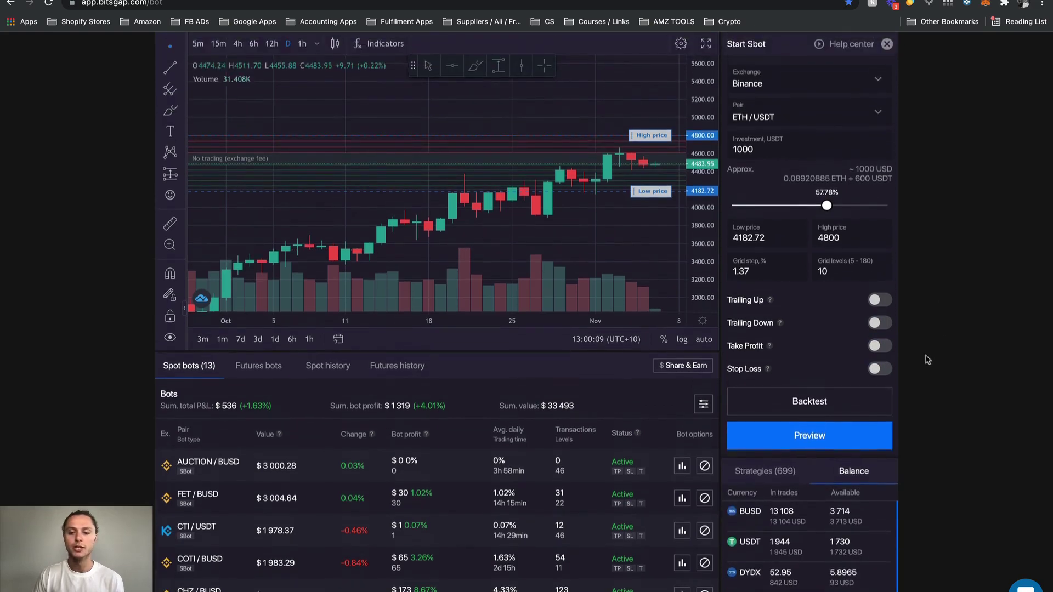
pyautogui.click(809, 435)
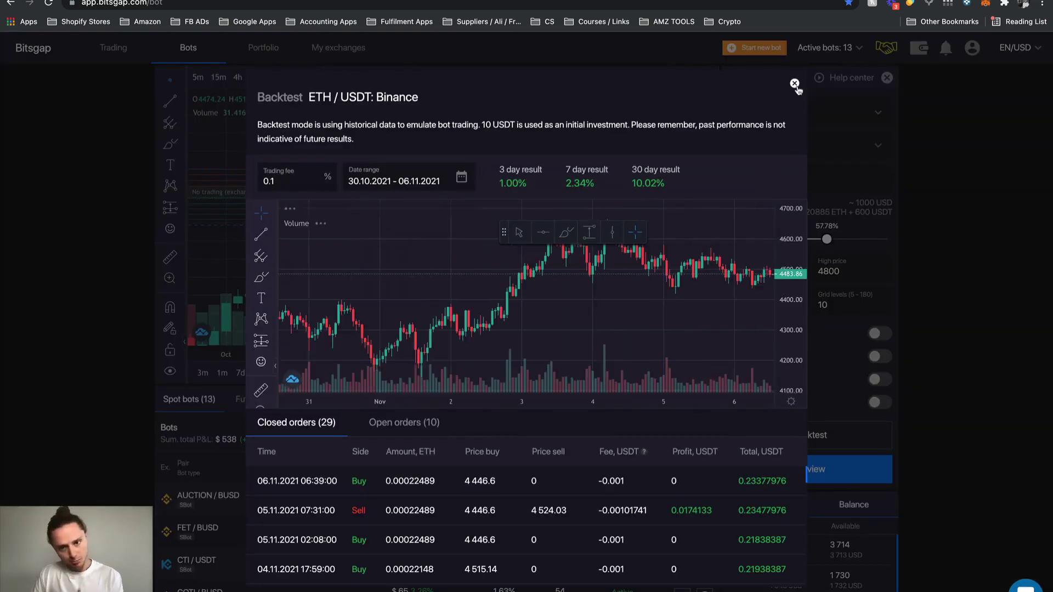
pyautogui.click(795, 84)
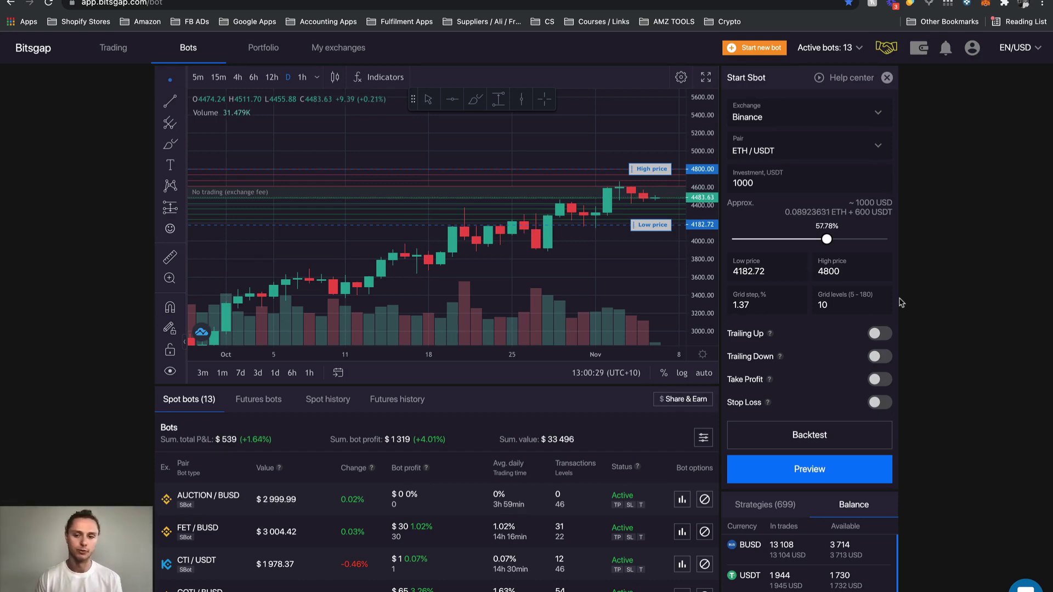
pyautogui.click(817, 439)
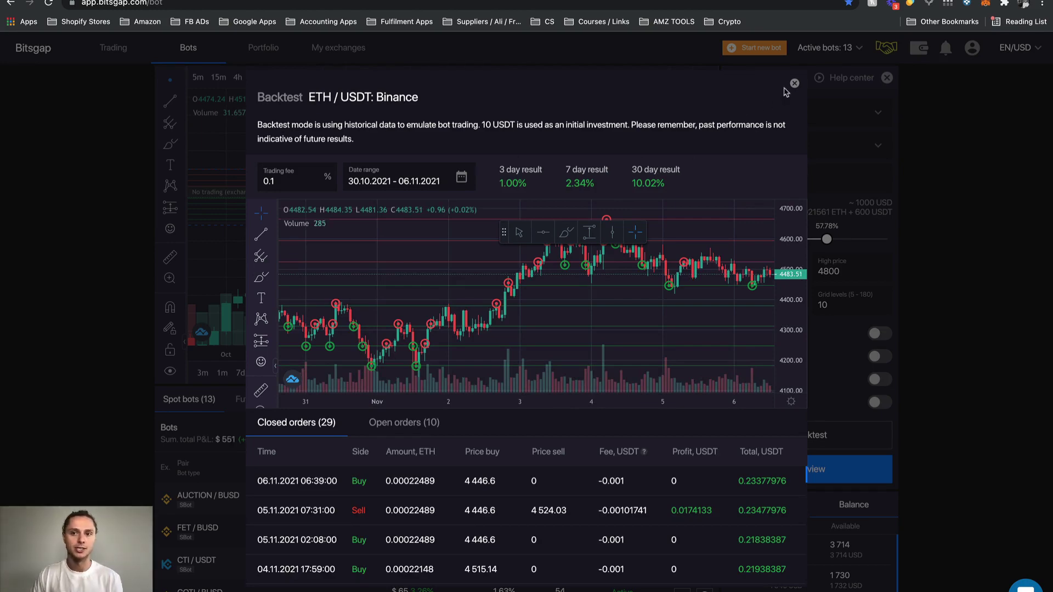
# Close the backtest results and show the ETH/USDT Sbot preview summary
pyautogui.click(794, 85)
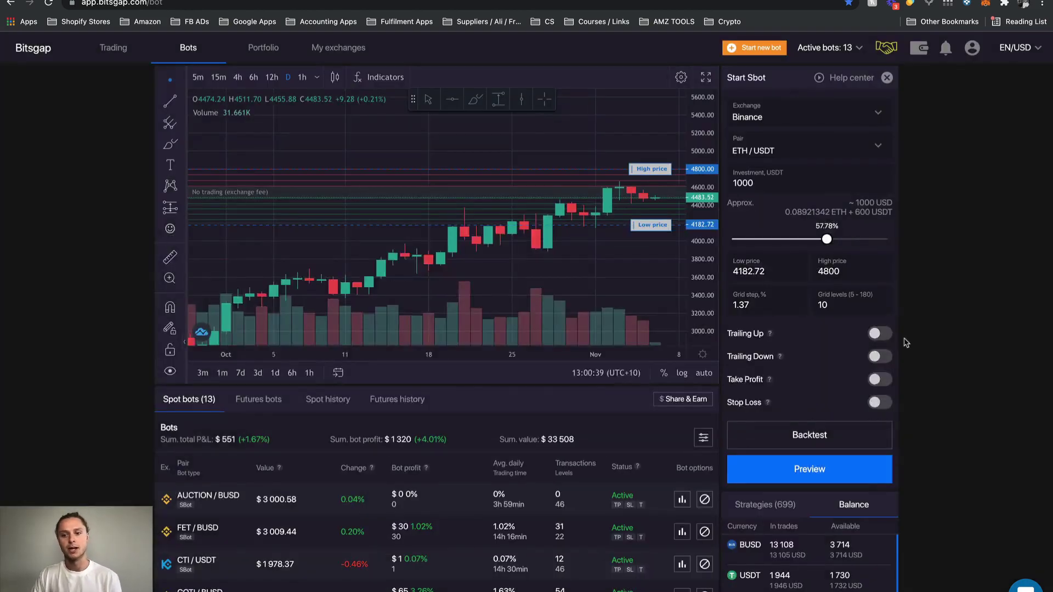
pyautogui.click(818, 476)
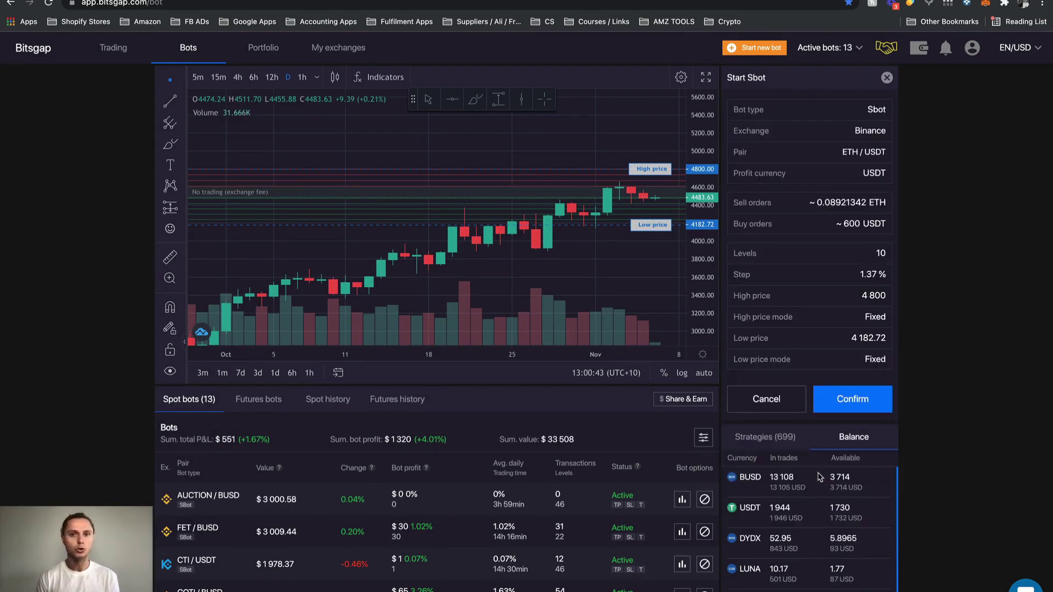